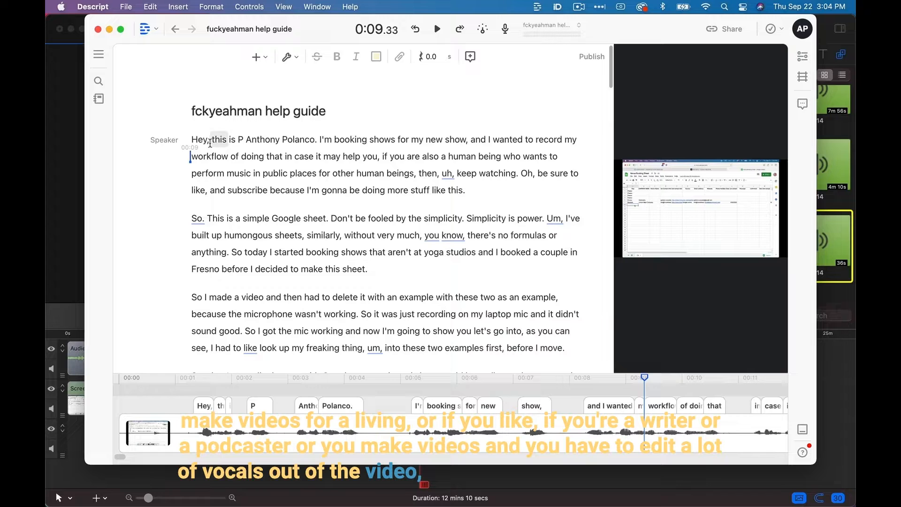
Place the playhead at the start of the transcript and open the Remove filler words tool for the composition.
left_click(196, 136)
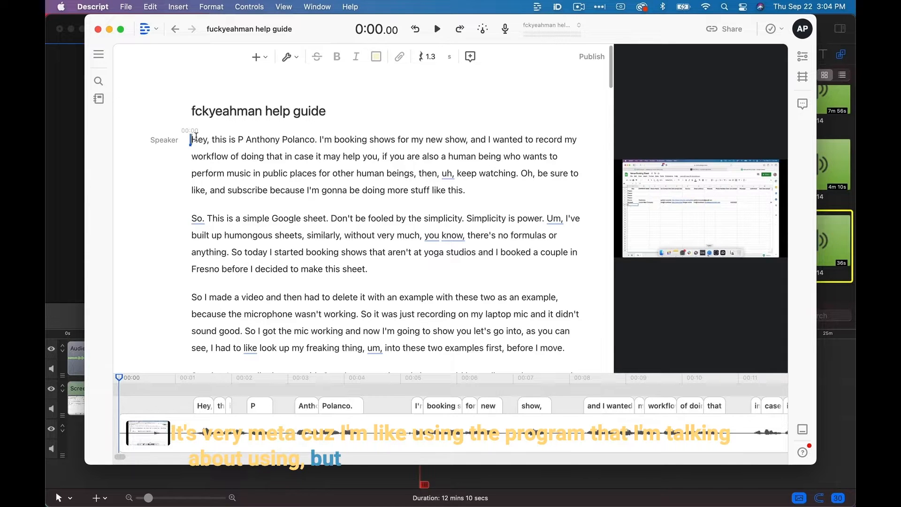
scroll(235, 151, "down", 1)
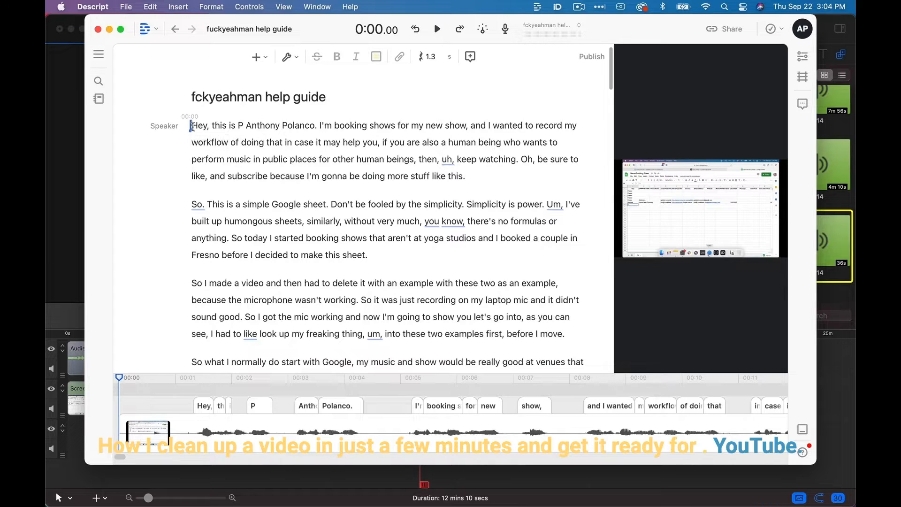
left_click(290, 57)
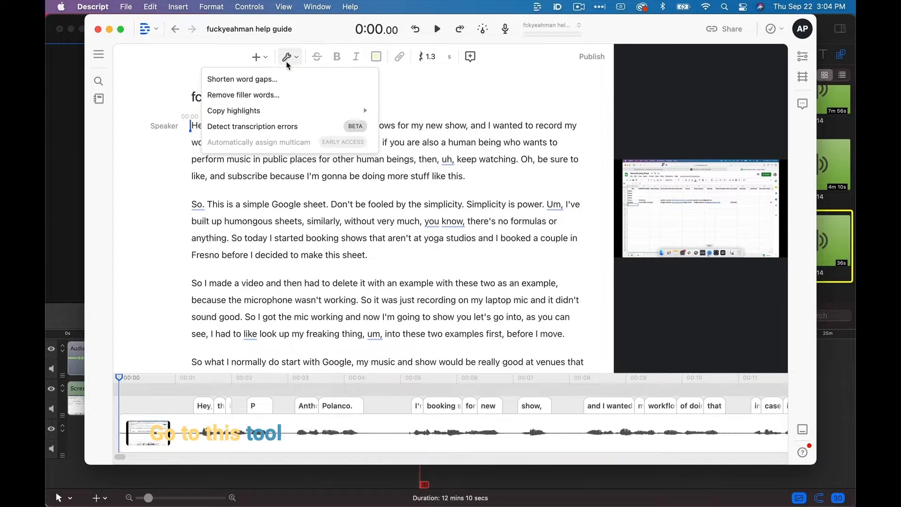
left_click(269, 95)
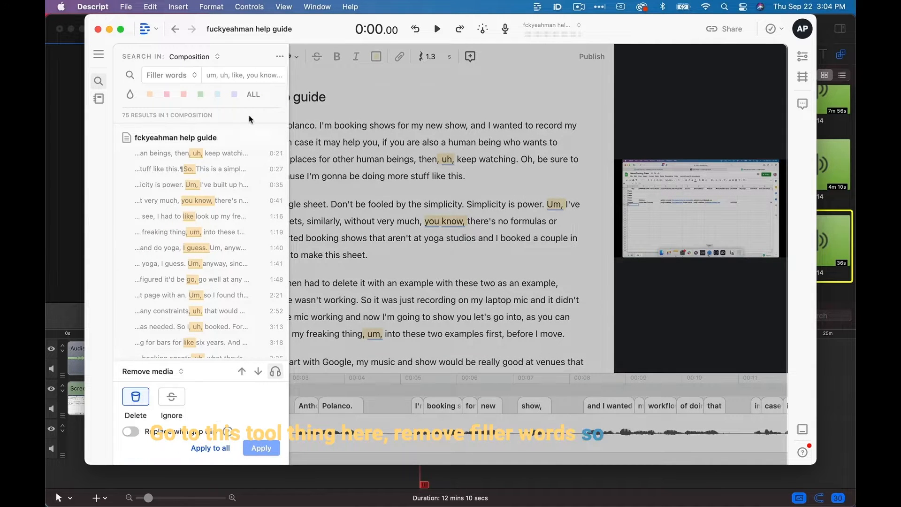
Exclude "like" from the filler words to remove, keeping "mmm" and all other entries selected.
left_click(257, 75)
scroll(230, 148, "down", 4)
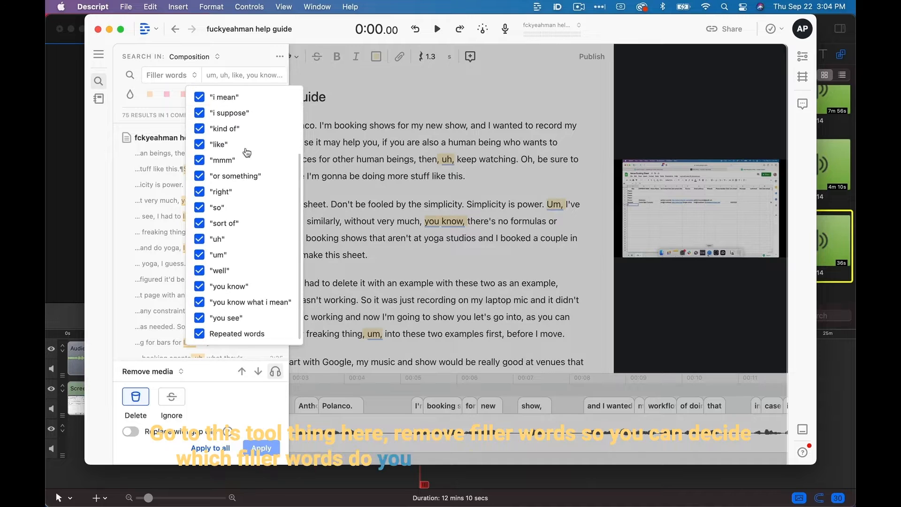
scroll(237, 248, "up", 4)
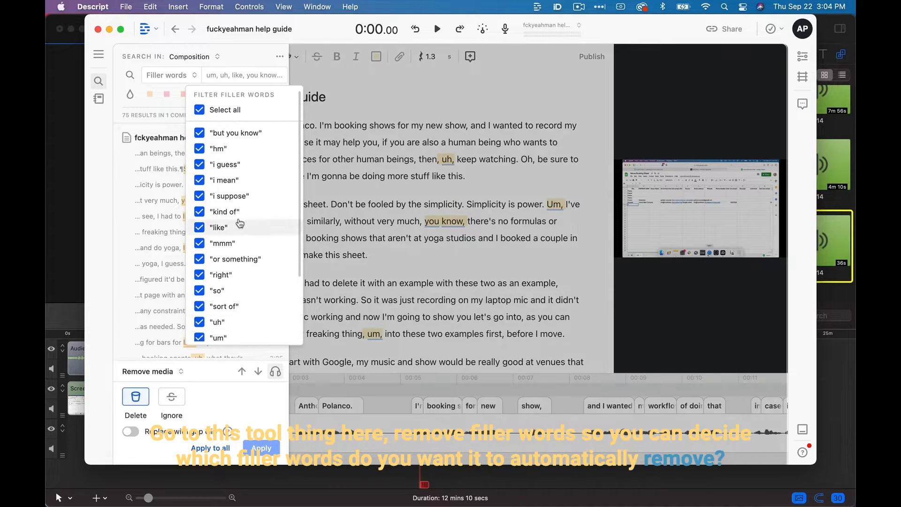
scroll(225, 206, "down", 4)
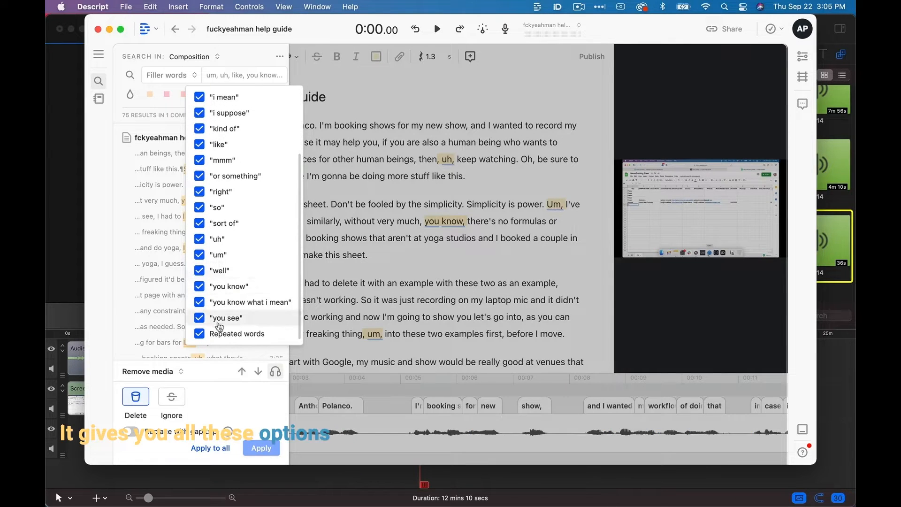
scroll(234, 215, "up", 4)
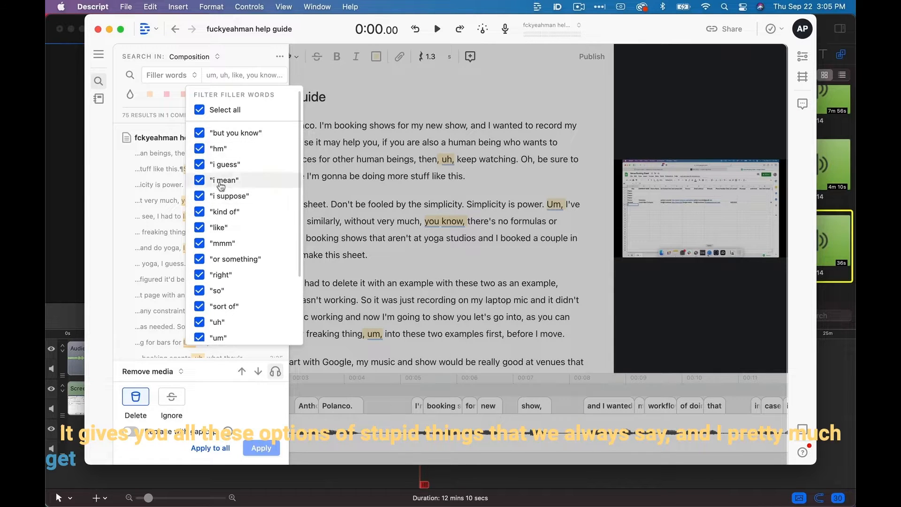
scroll(227, 253, "down", 3)
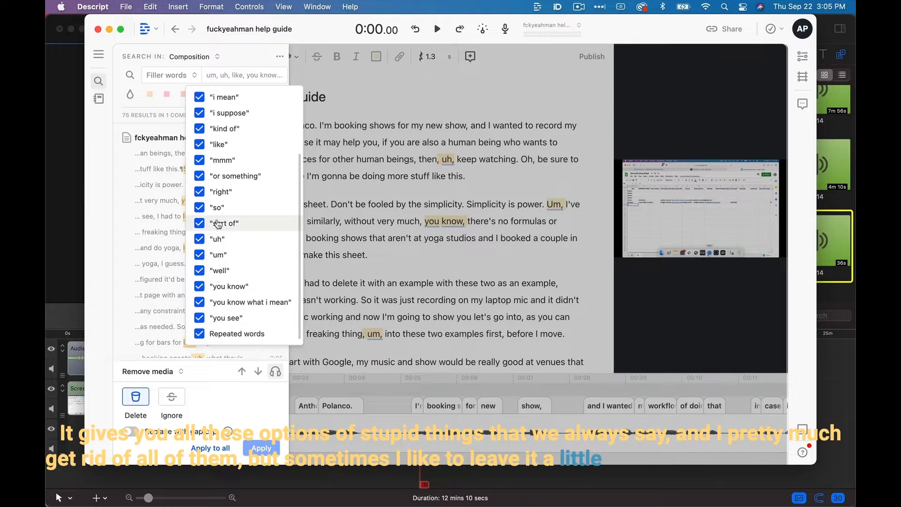
left_click(199, 144)
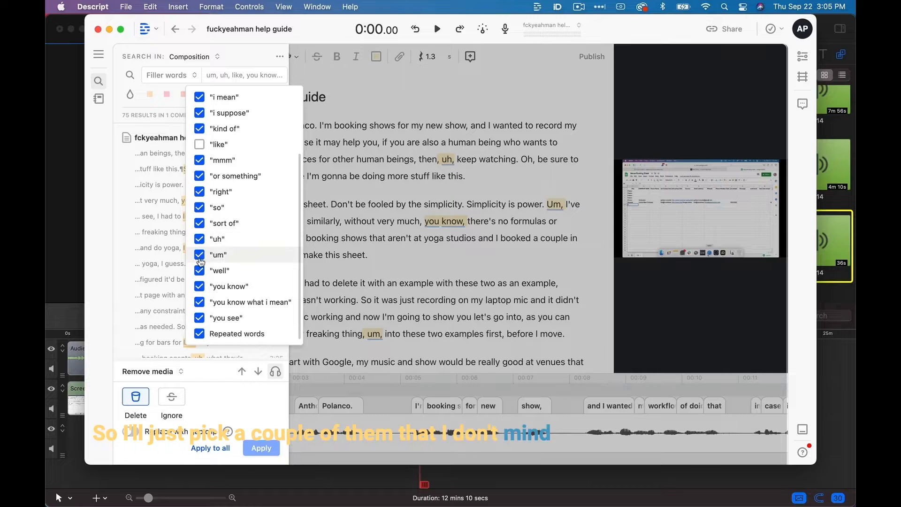
scroll(201, 241, "up", 3)
left_click(199, 235)
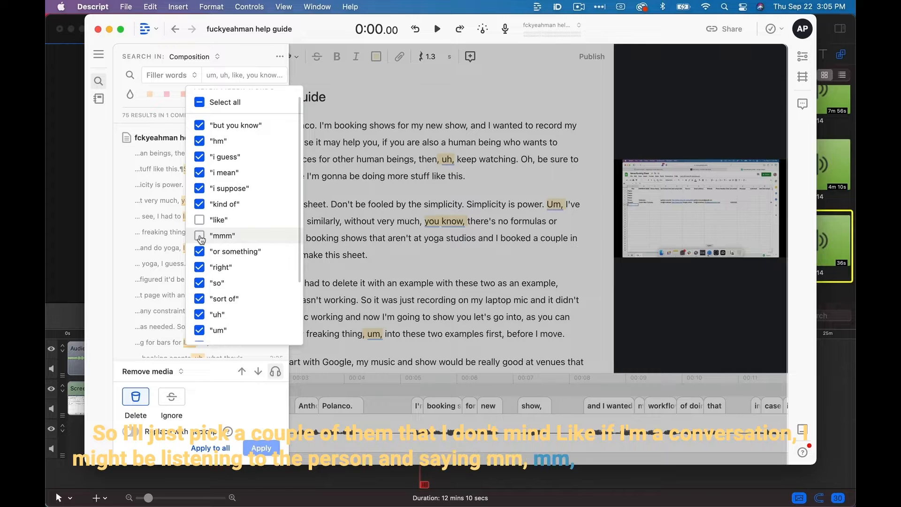
left_click(200, 236)
Delete all occurrences of the selected filler words from the composition and return to the transcript.
scroll(217, 172, "down", 3)
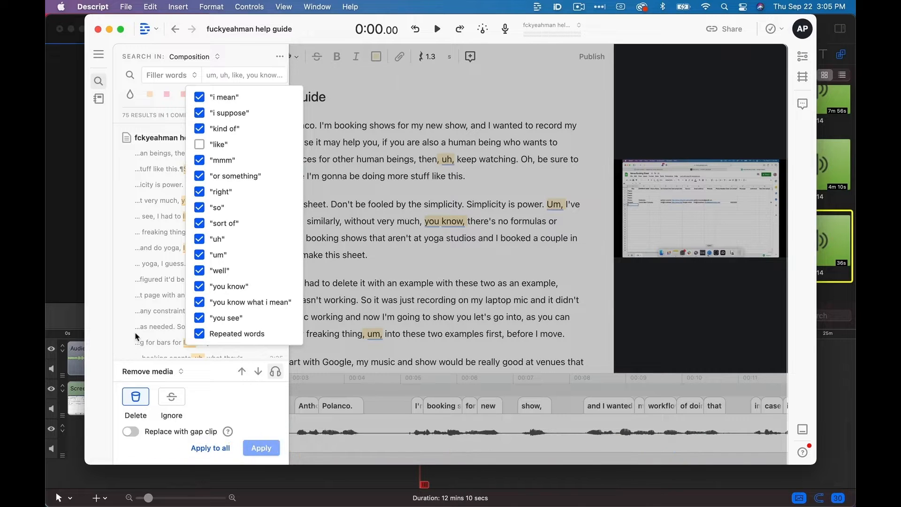
scroll(211, 235, "up", 3)
scroll(211, 211, "up", 2)
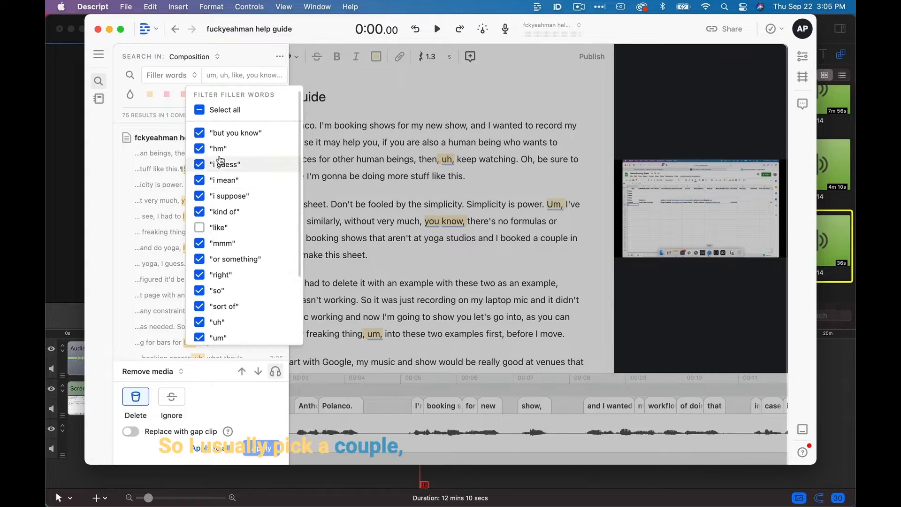
scroll(207, 244, "down", 5)
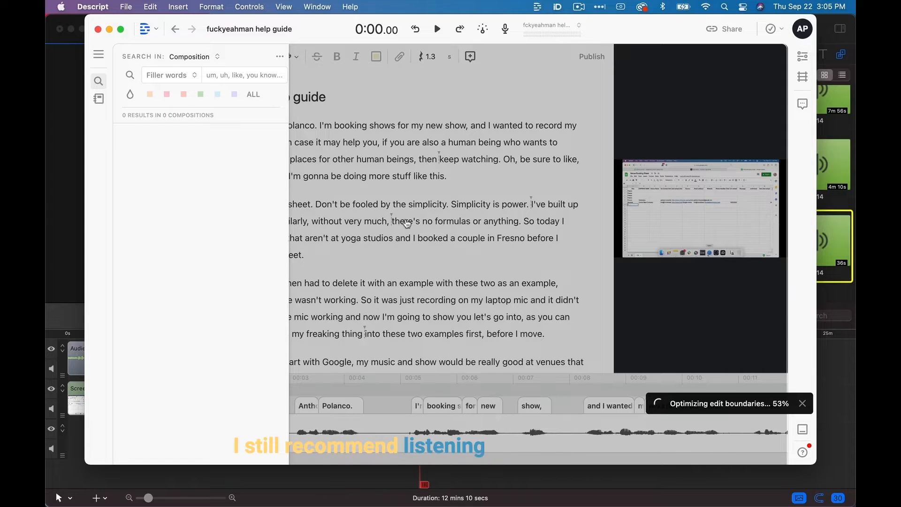
left_click(406, 220)
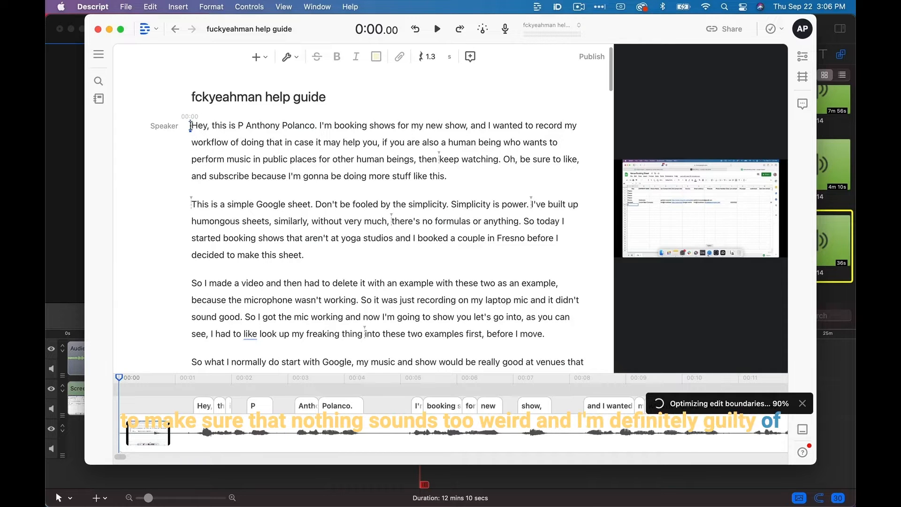
left_click(286, 57)
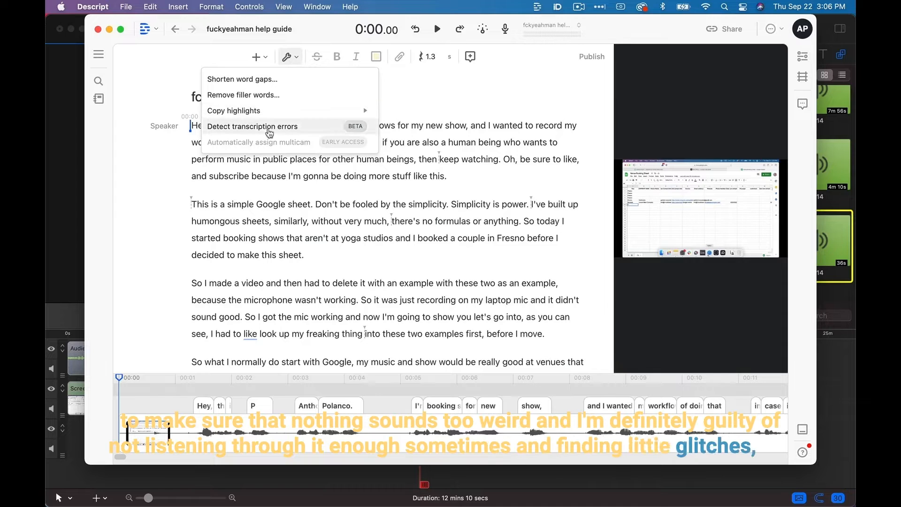
left_click(273, 135)
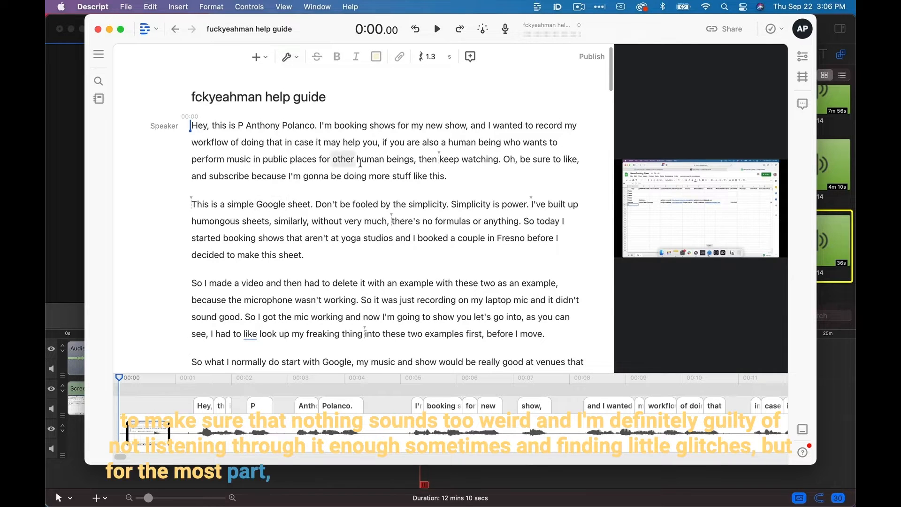
Play the second paragraph from "power" and examine the cut before "I've" closely in the timeline waveform.
left_click(501, 205)
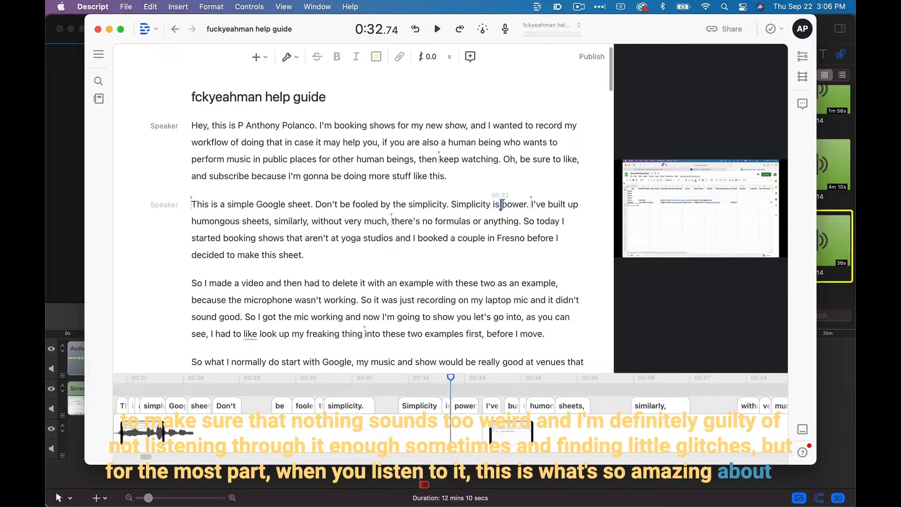
key("space")
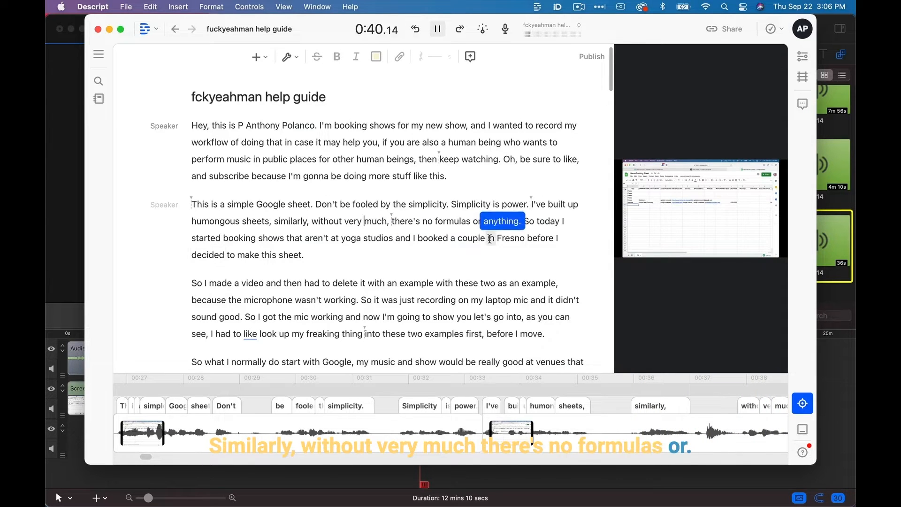
key("space")
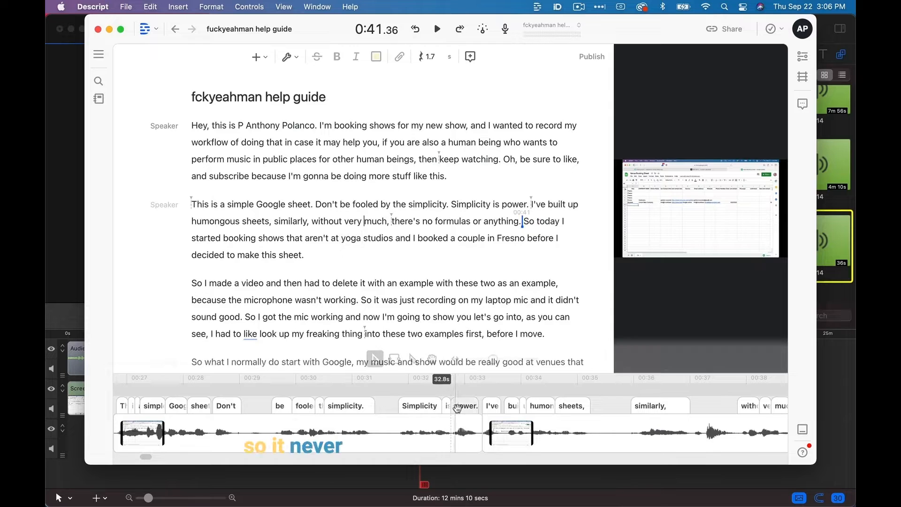
scroll(480, 441, "up", 5)
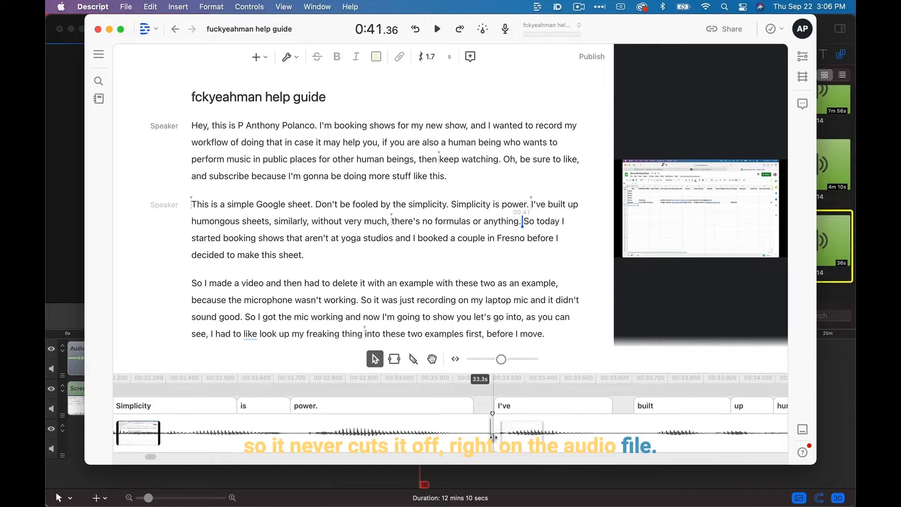
scroll(502, 438, "up", 3)
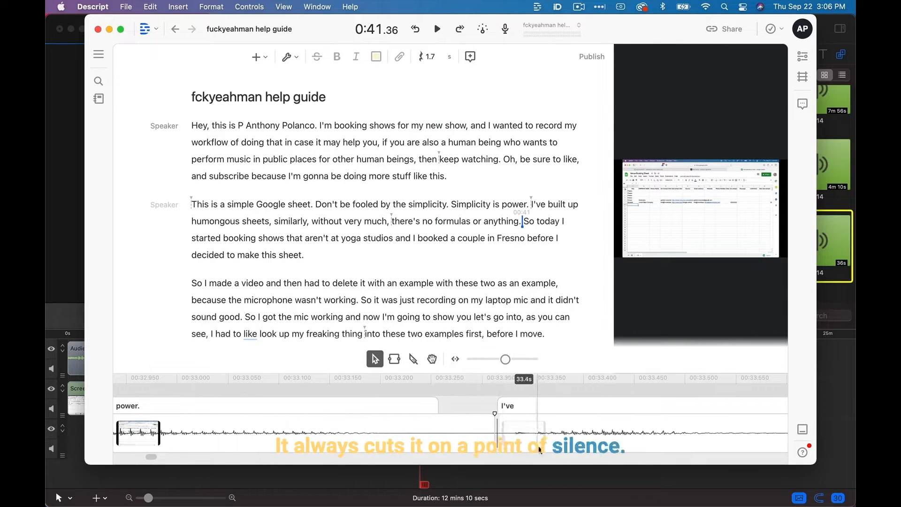
scroll(540, 448, "down", 5)
scroll(535, 438, "down", 5)
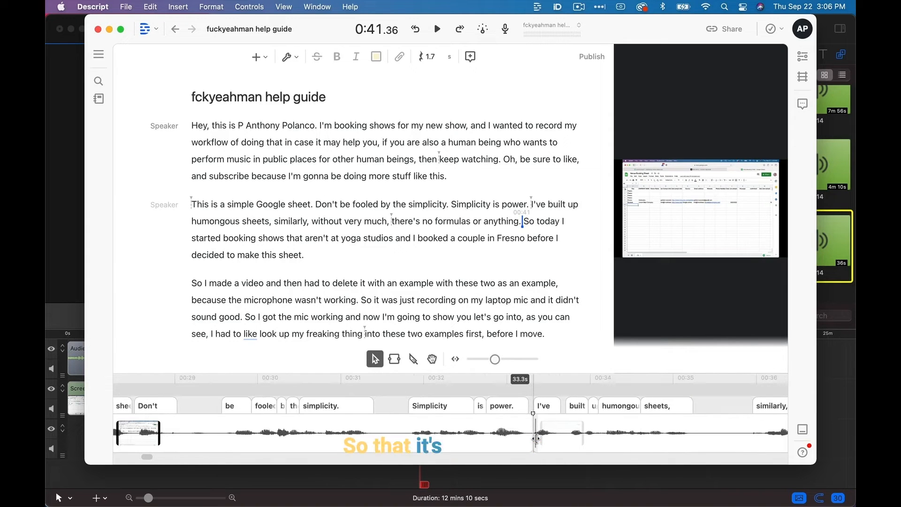
Open the Shorten word gaps tool and try gap thresholds of 2.5 and 3 seconds.
left_click(289, 56)
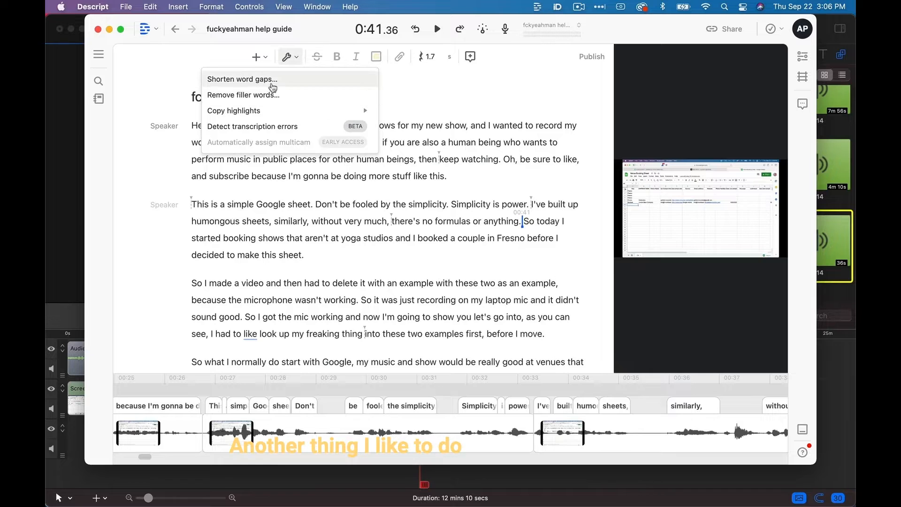
left_click(273, 80)
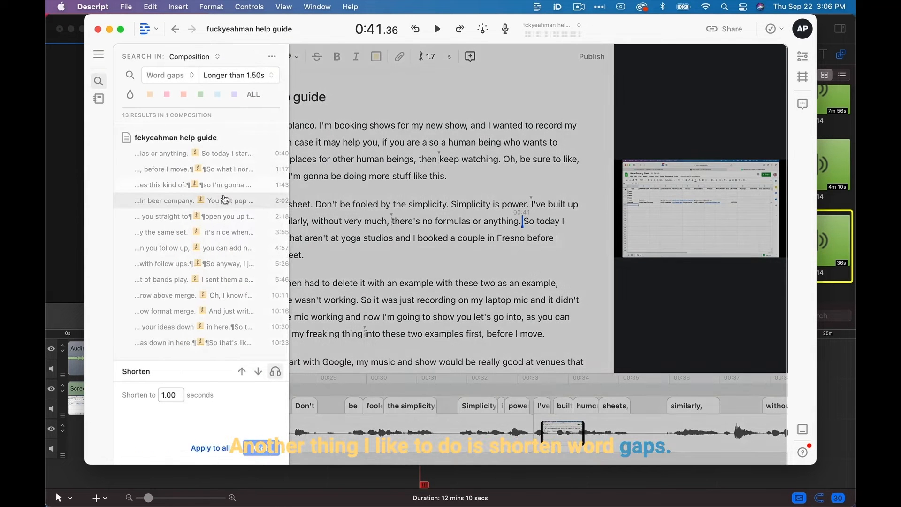
left_click(251, 81)
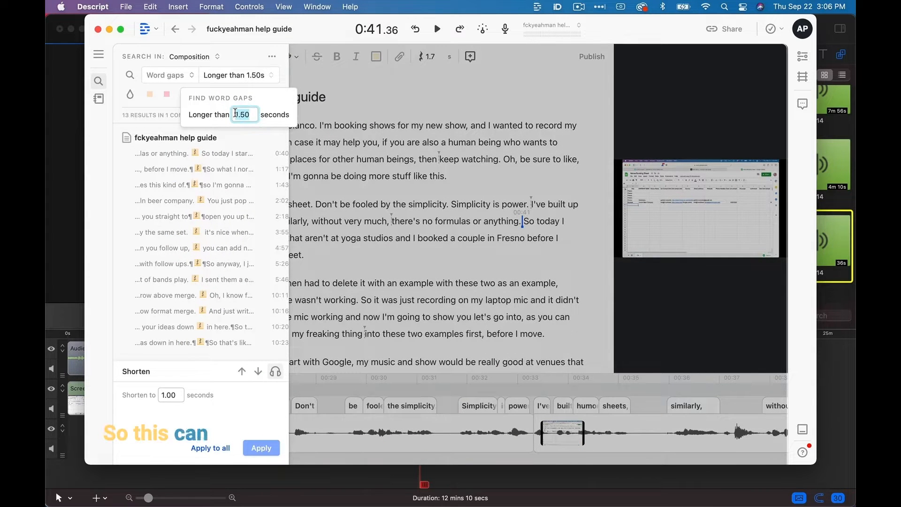
type("2.5")
key("Return")
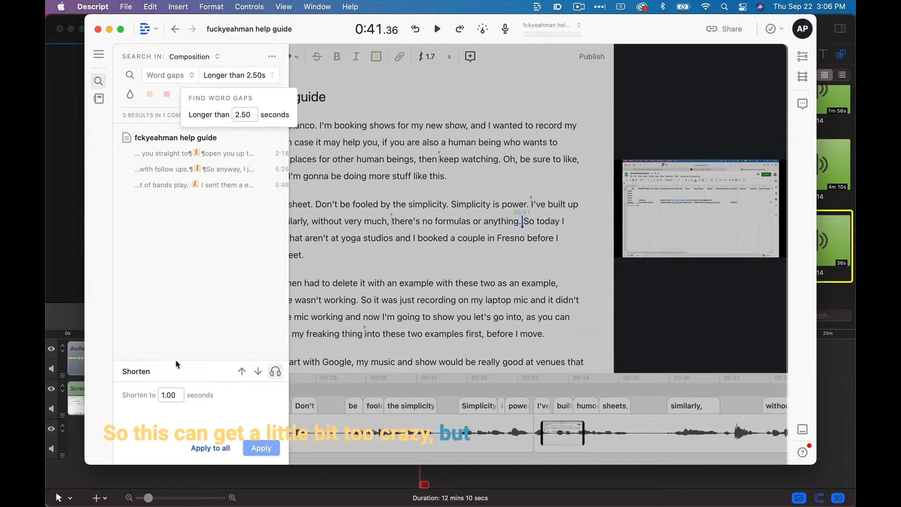
left_click(234, 316)
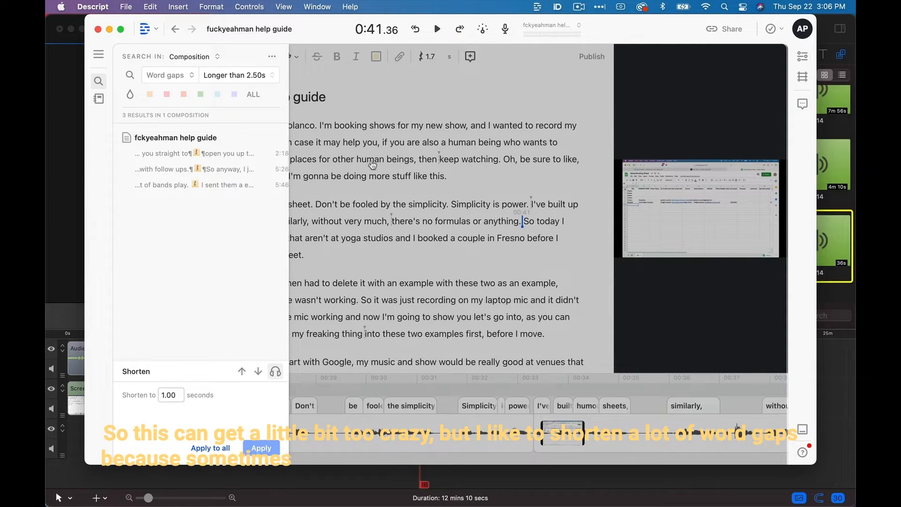
left_click(240, 76)
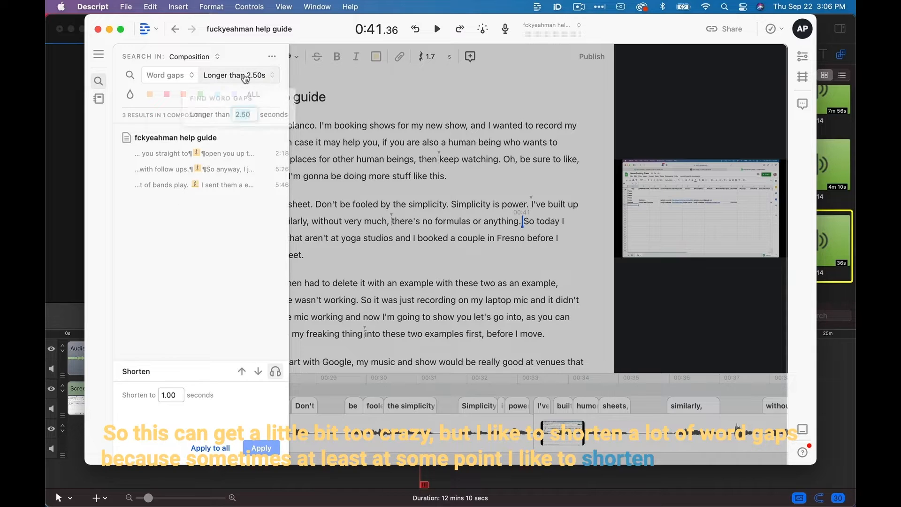
key("Return")
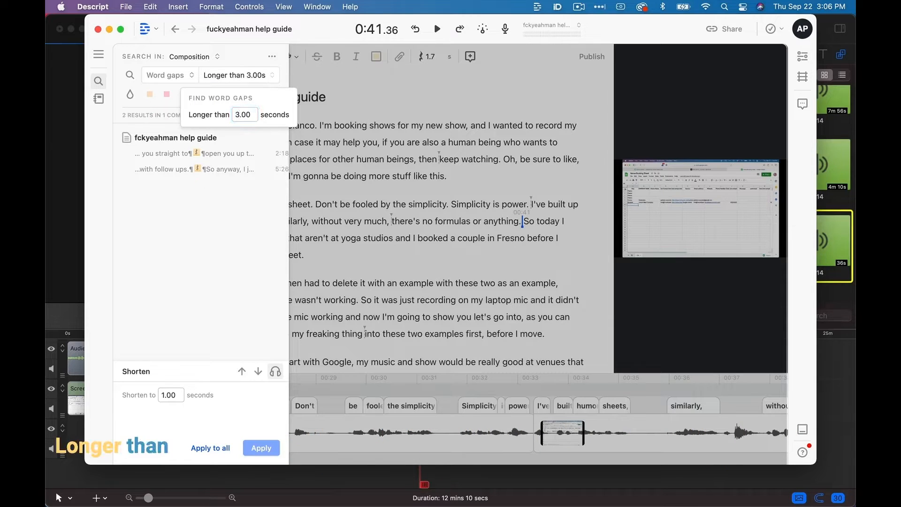
Find word gaps longer than 2 seconds, shorten all of them to 1 second, and return to the transcript.
left_click(242, 111)
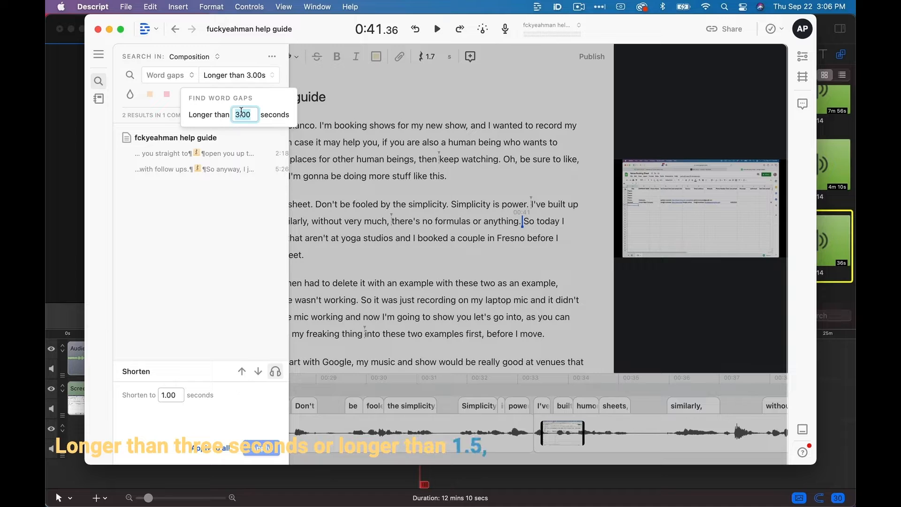
type("2")
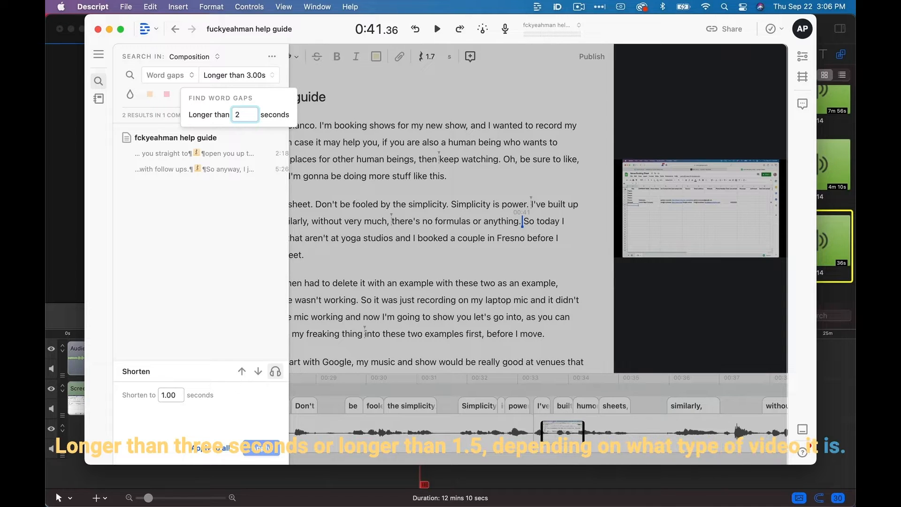
key("Return")
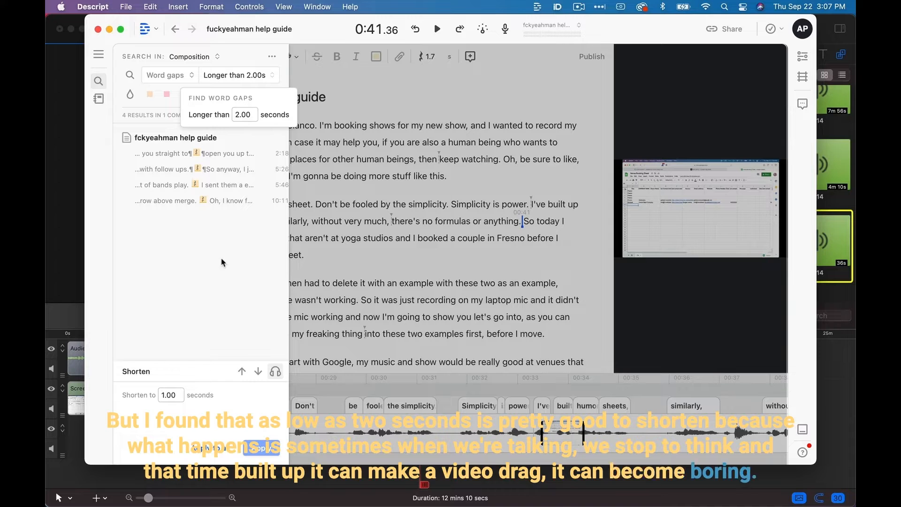
left_click(210, 447)
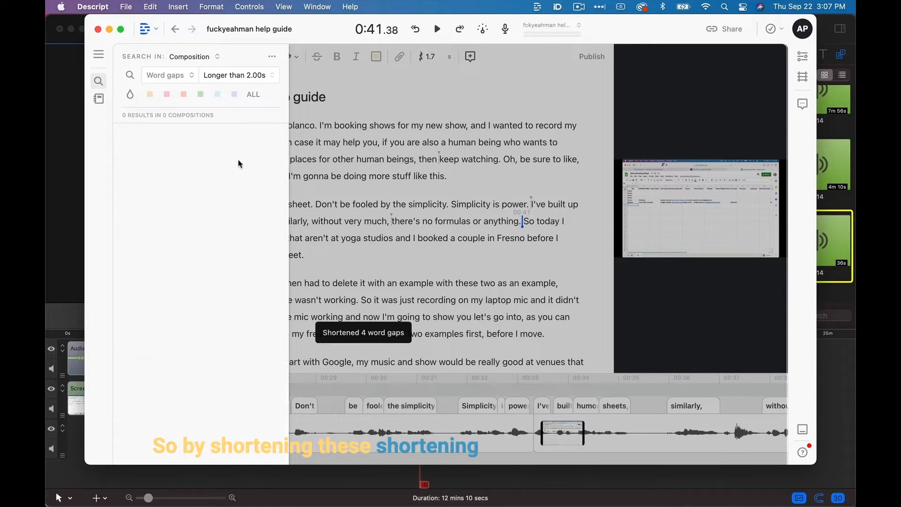
left_click(369, 271)
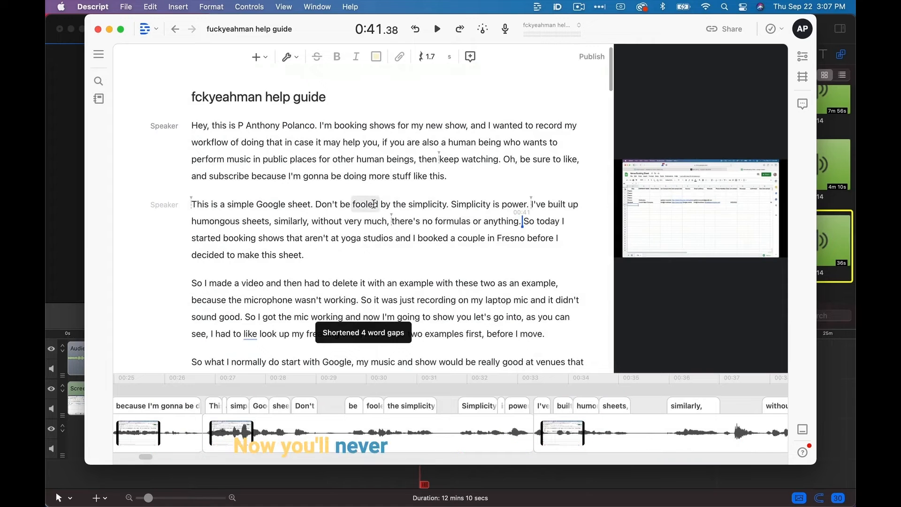
Select the timeline clip running from "there's no formulas" to "my freaking thing" and enlarge the video preview.
scroll(373, 203, "down", 5)
scroll(556, 429, "right", 10)
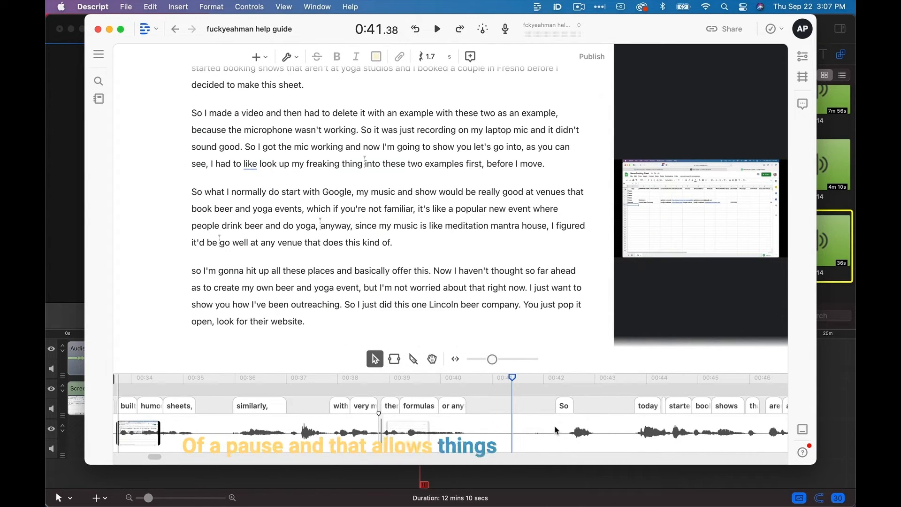
left_click(468, 426)
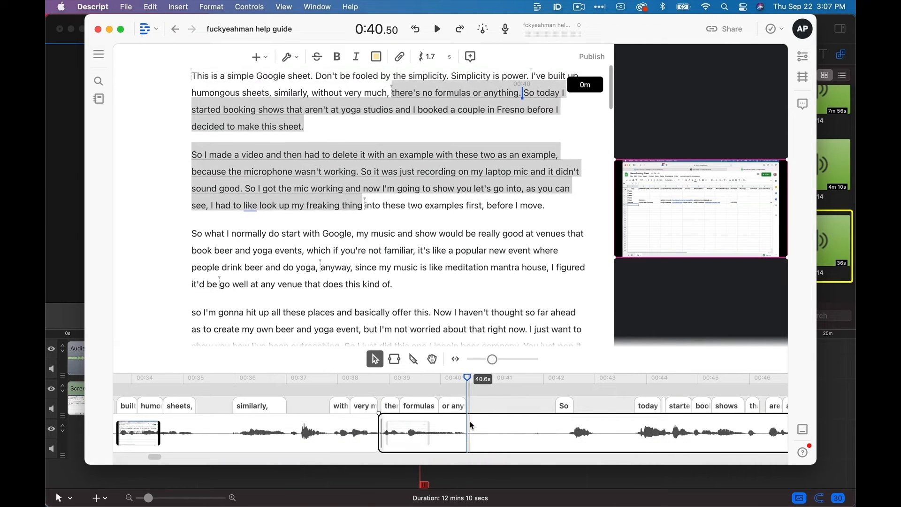
left_click(287, 57)
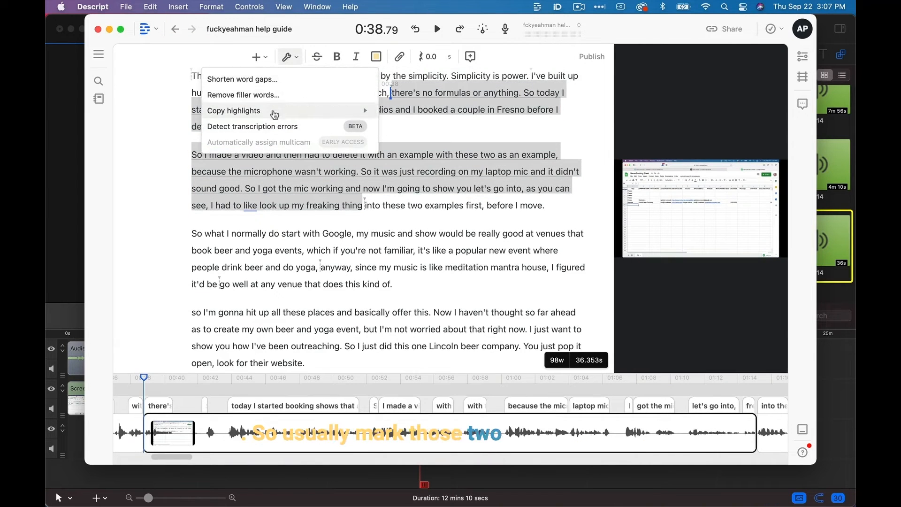
left_click(260, 56)
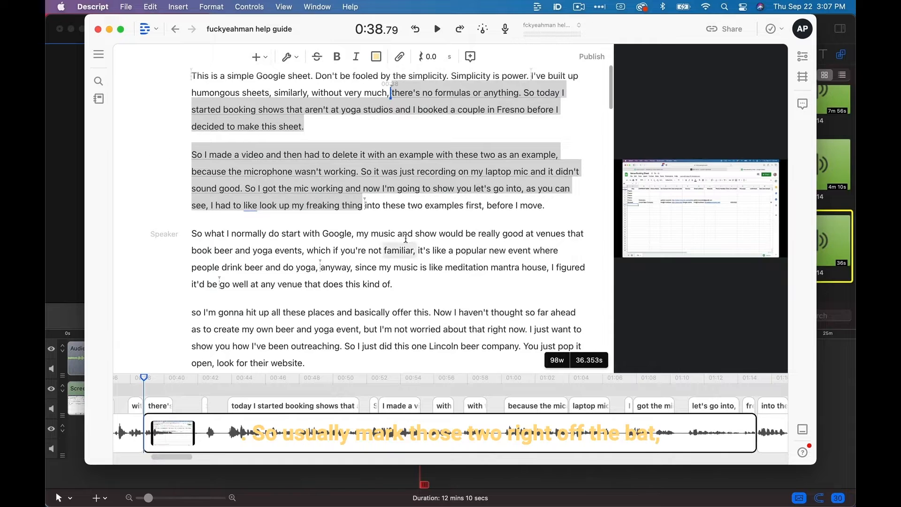
left_click_drag(619, 234, 378, 234)
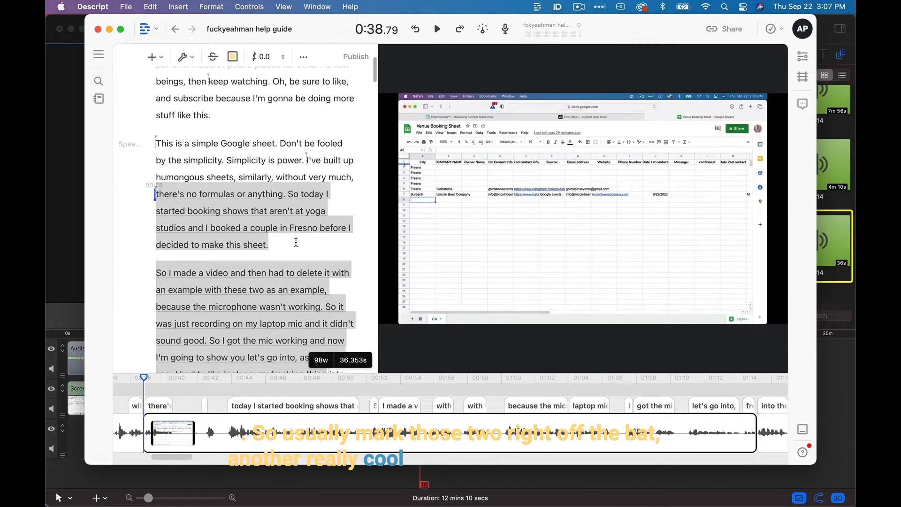
Insert Fancy Captions over the selected clip.
left_click(153, 56)
scroll(379, 219, "down", 3)
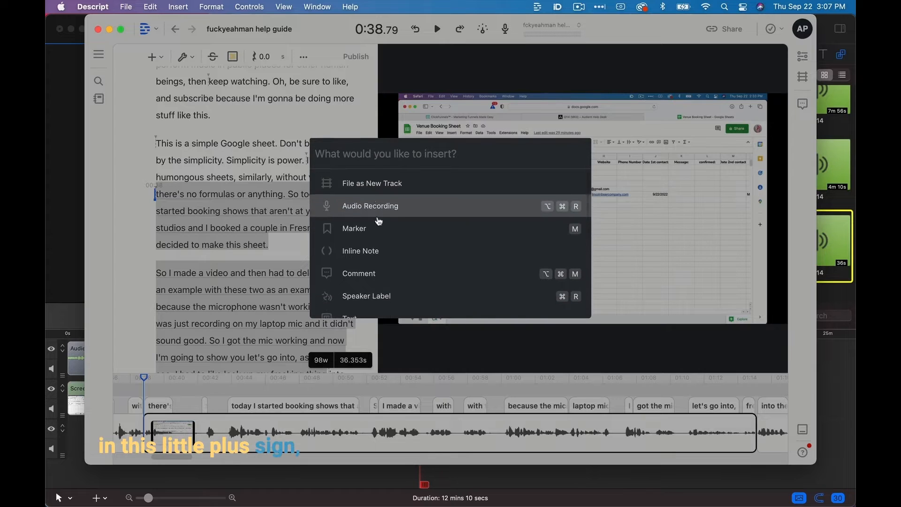
scroll(380, 223, "down", 3)
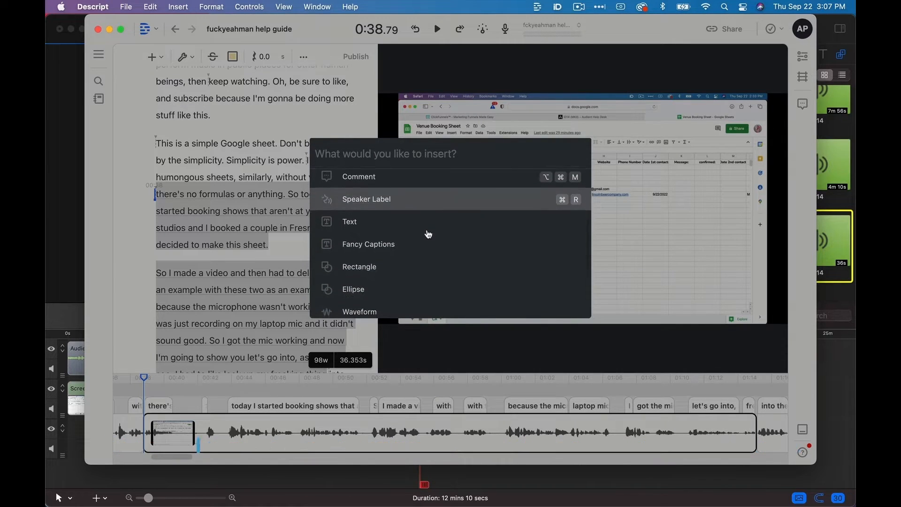
scroll(429, 235, "down", 3)
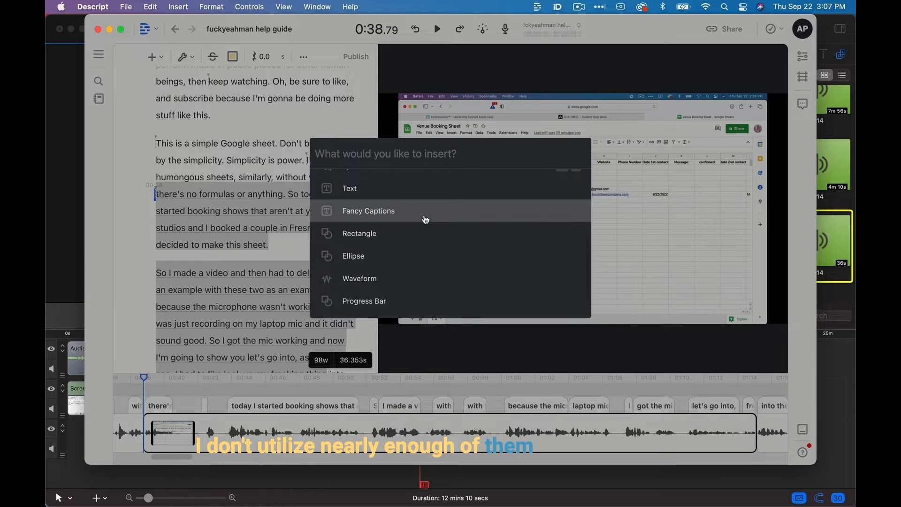
left_click(425, 215)
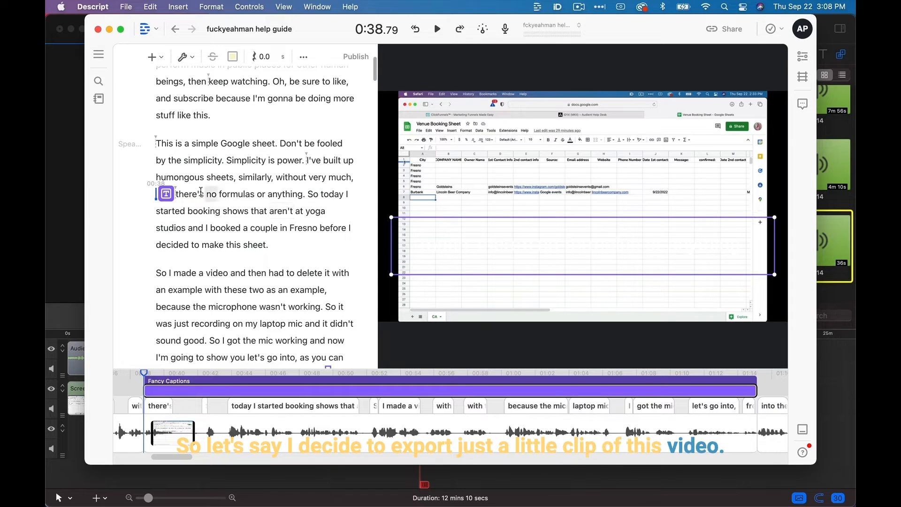
Set the Fancy Captions' fill color to black and play the passage starting at "So today" to check their legibility.
left_click(180, 197)
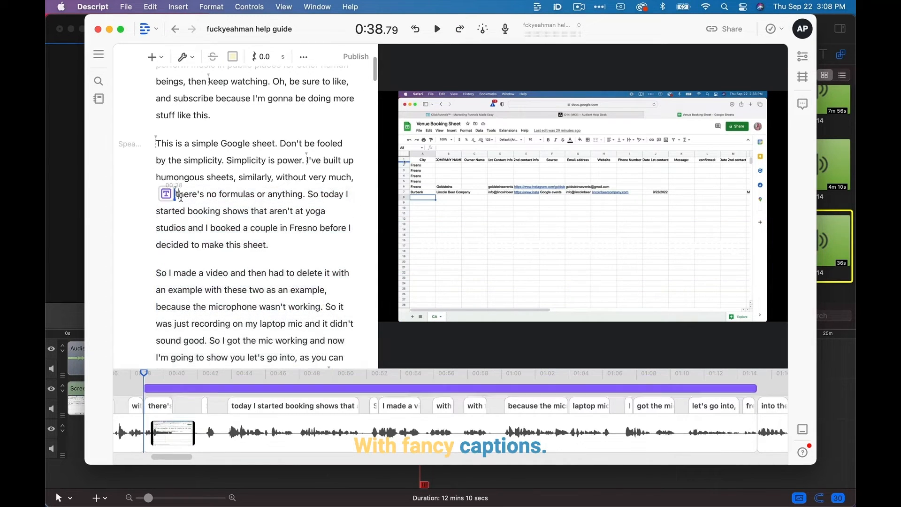
left_click(801, 56)
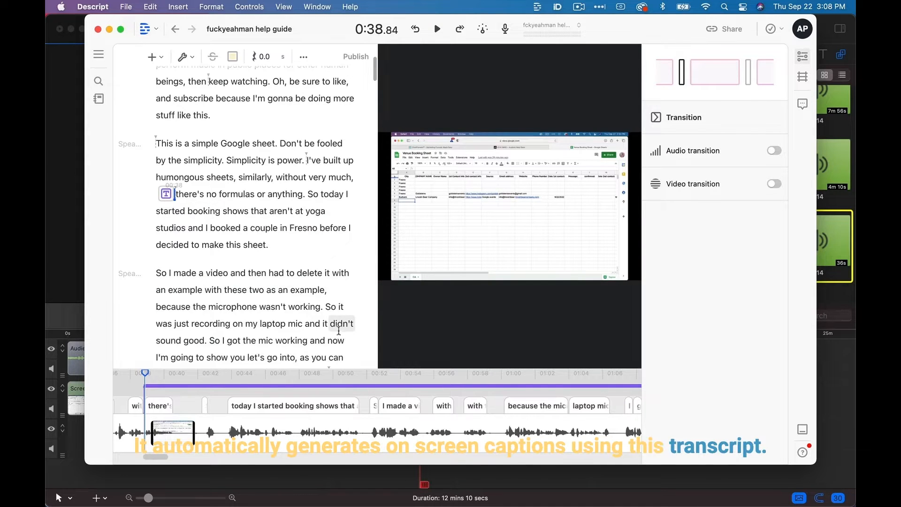
key("space")
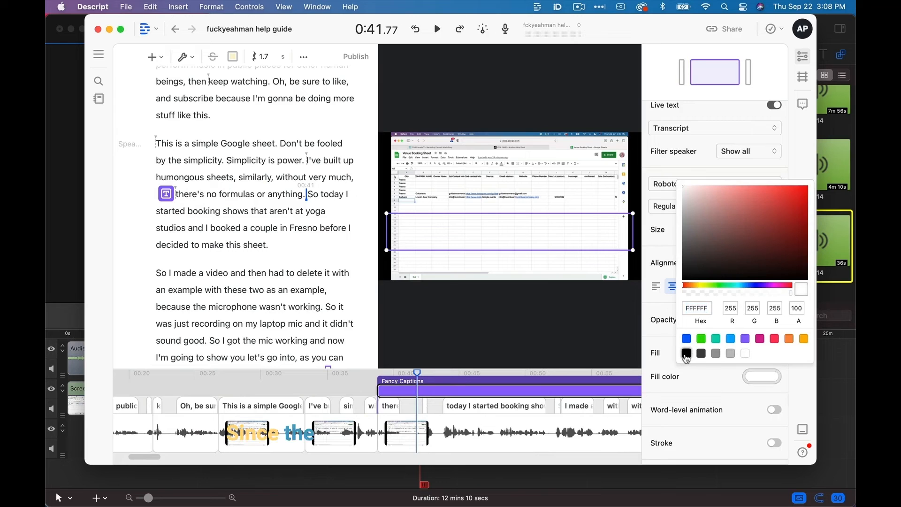
left_click(685, 354)
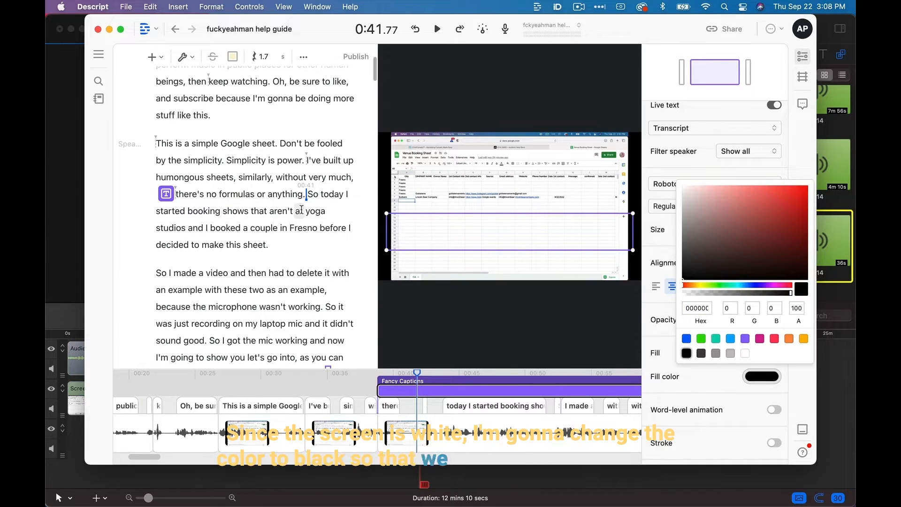
key("space")
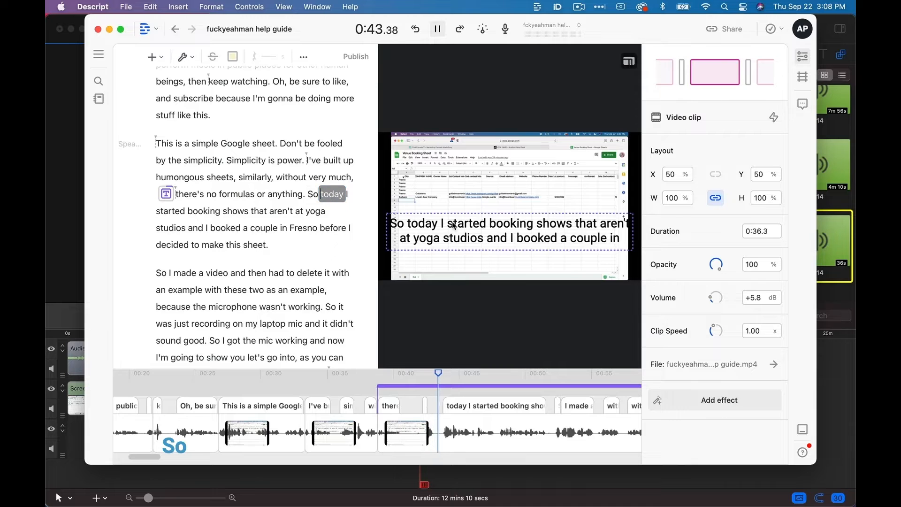
key("space")
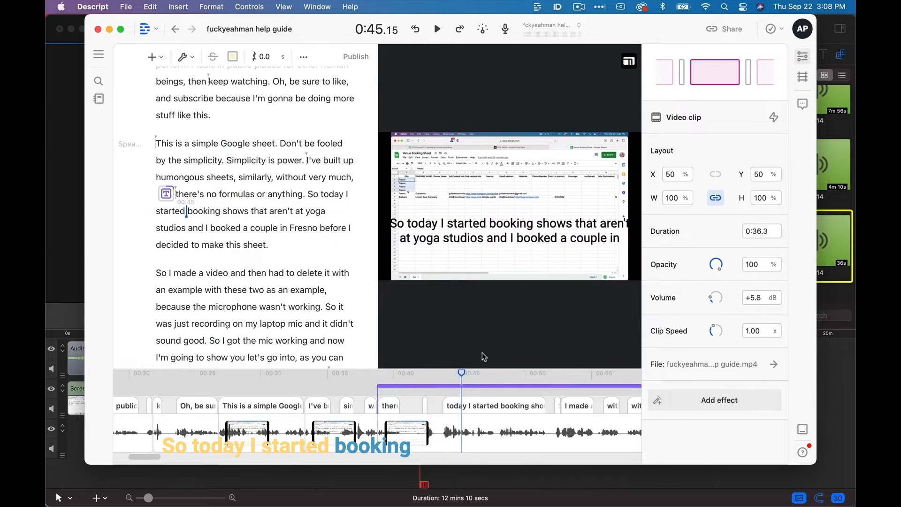
Select the Fancy Captions clip, set its text size to 30 and turn on word-level animation.
scroll(490, 383, "up", 2)
left_click(492, 385)
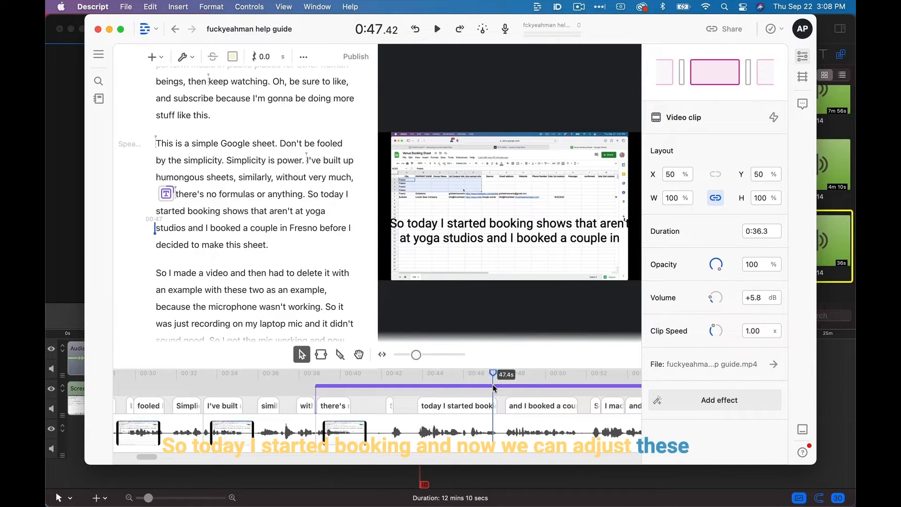
left_click(494, 387)
scroll(710, 350, "down", 5)
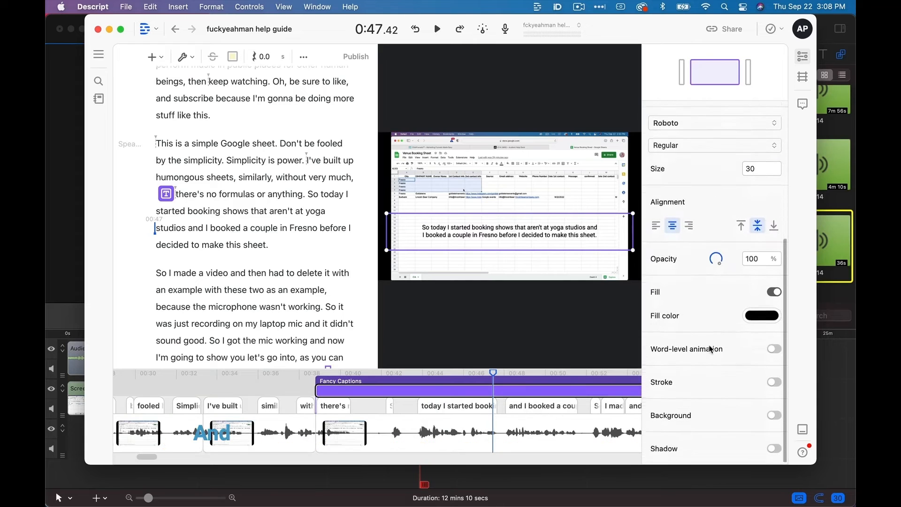
left_click(774, 348)
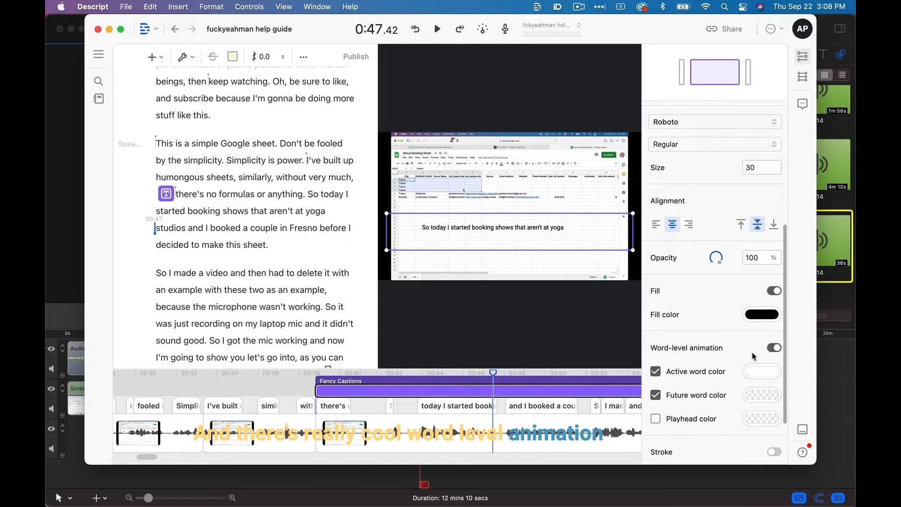
Play the sentence "So I made a video and then had to delete it" to preview the captions' word-level animation.
scroll(699, 378, "down", 3)
key("space")
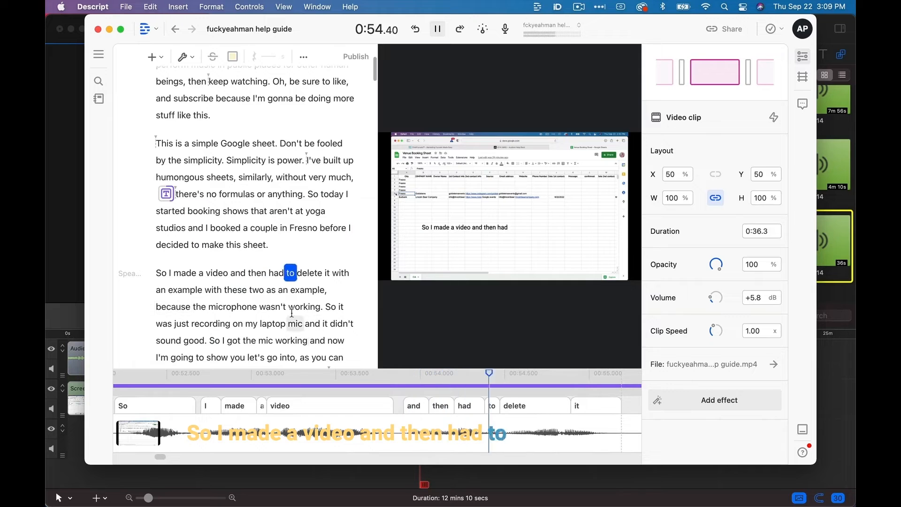
key("space")
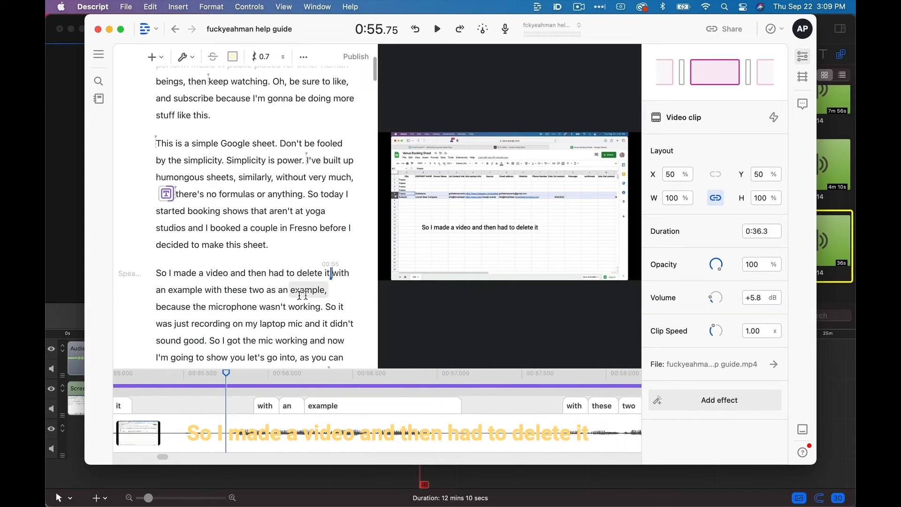
scroll(405, 388, "up", 3)
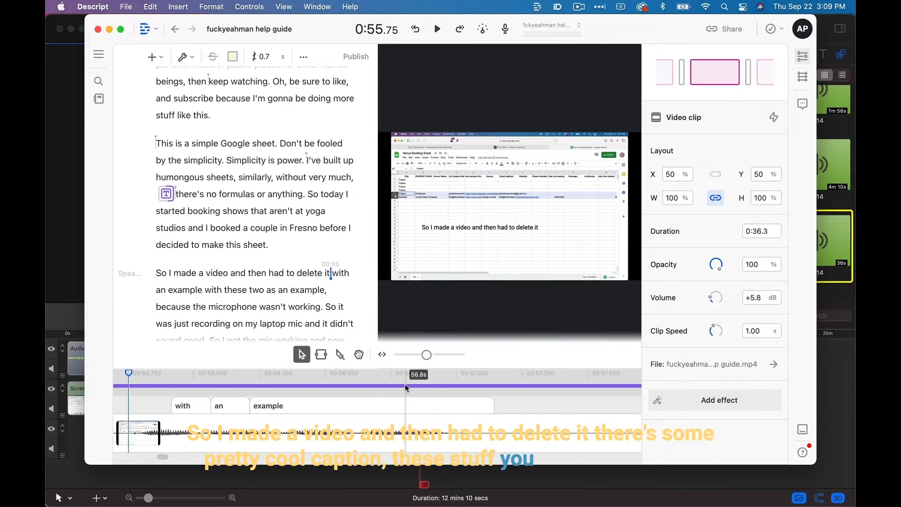
left_click(404, 386)
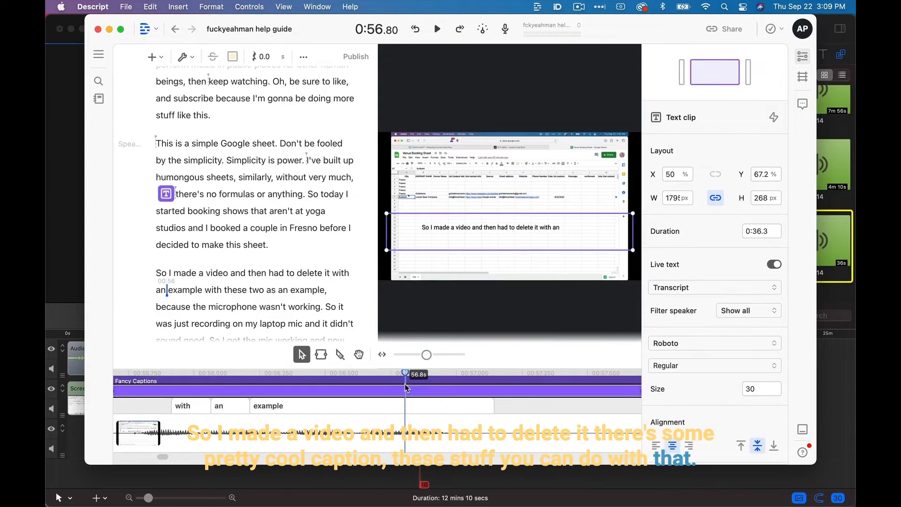
Correct the word "P" in the transcript's opening sentence to "ANTP" and play that sentence to check it.
left_click(278, 245)
left_click(219, 194)
scroll(244, 235, "down", 2)
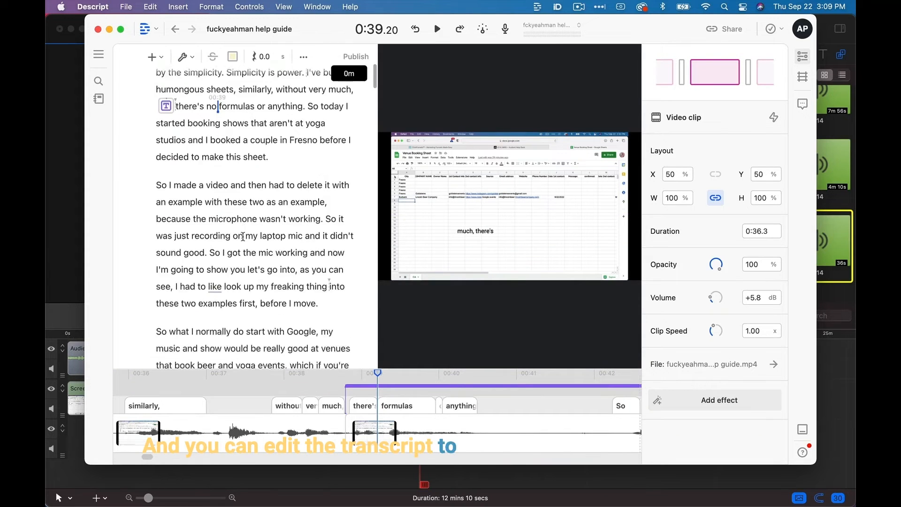
scroll(243, 236, "up", 5)
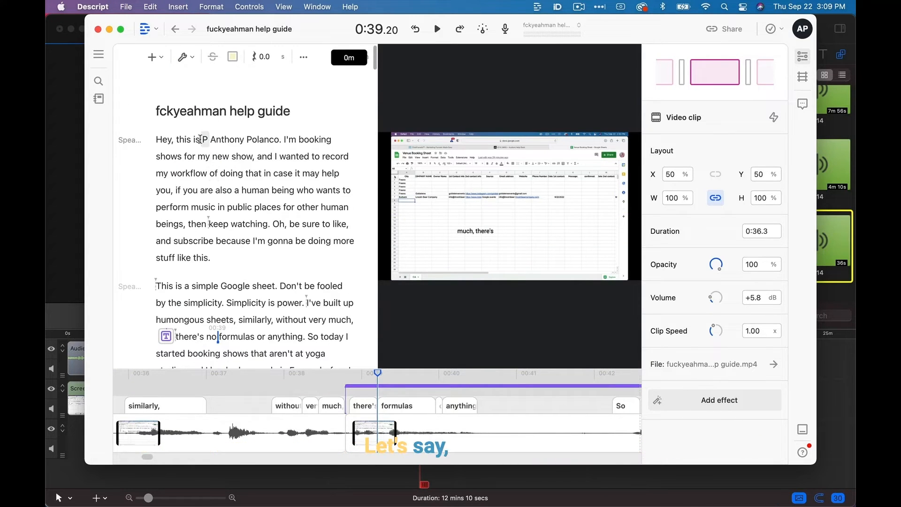
left_click_drag(201, 139, 208, 139)
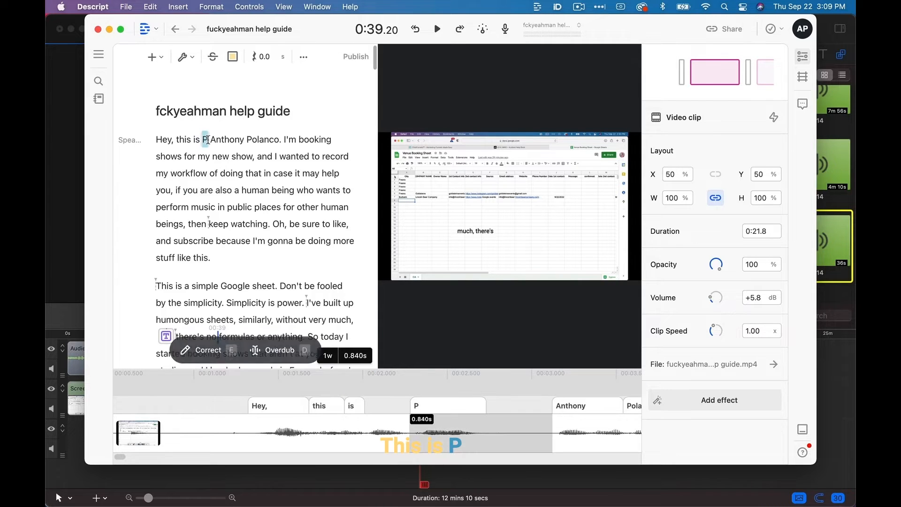
type("e")
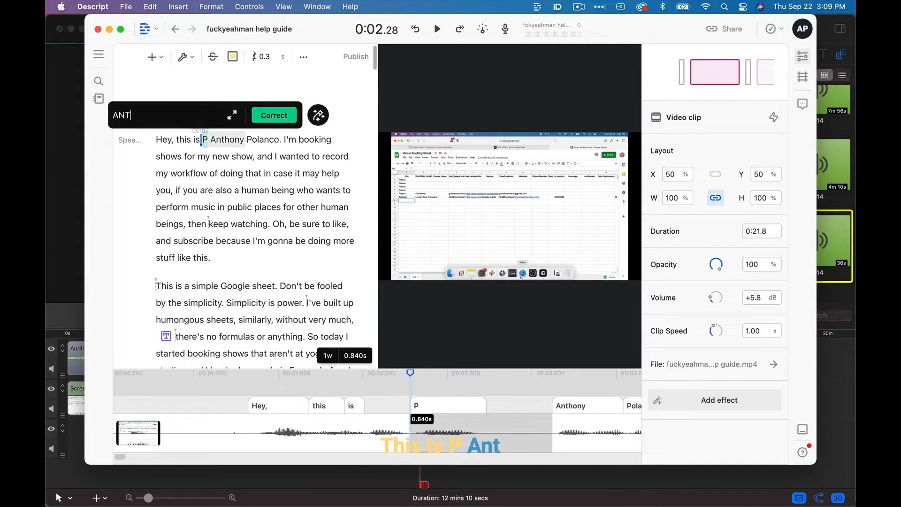
type("ANTP")
key("Return")
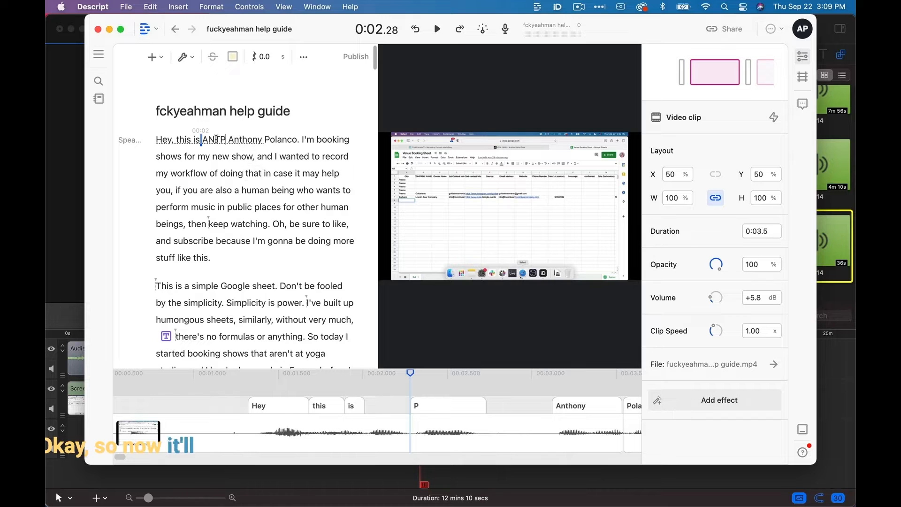
left_click(178, 138)
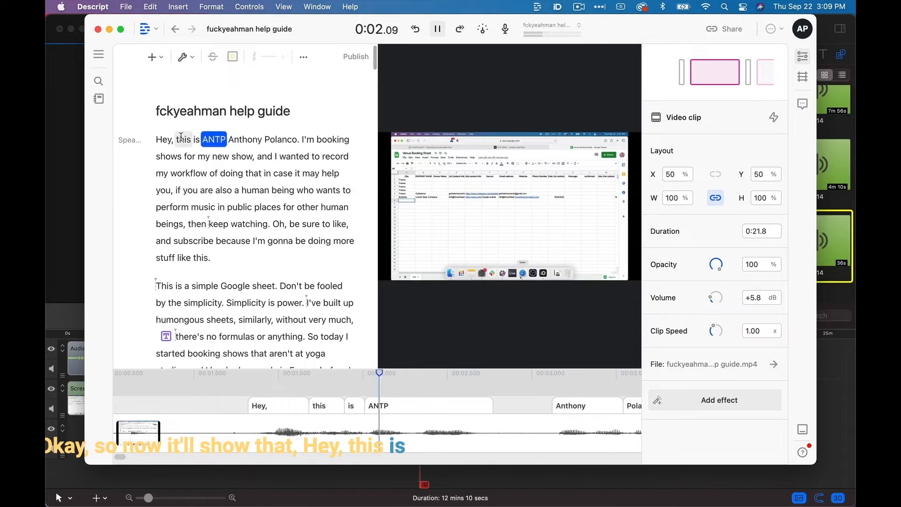
key("space")
Select the entire transcript and insert Fancy Captions across the whole composition.
scroll(376, 392, "down", 6)
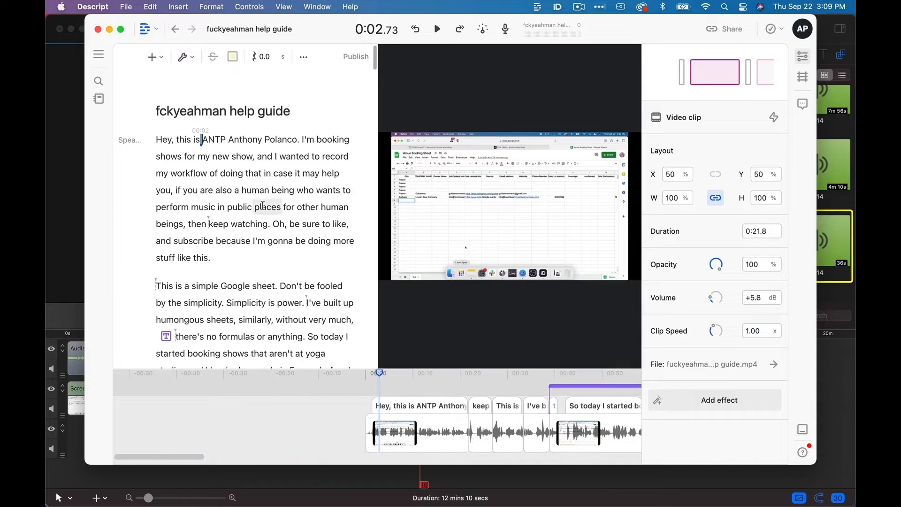
key("super+a")
left_click(192, 58)
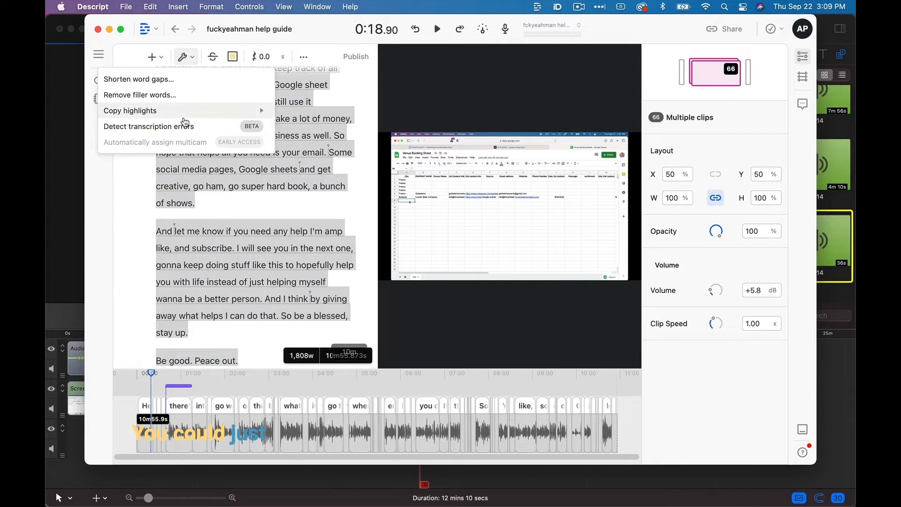
left_click(161, 65)
left_click(151, 56)
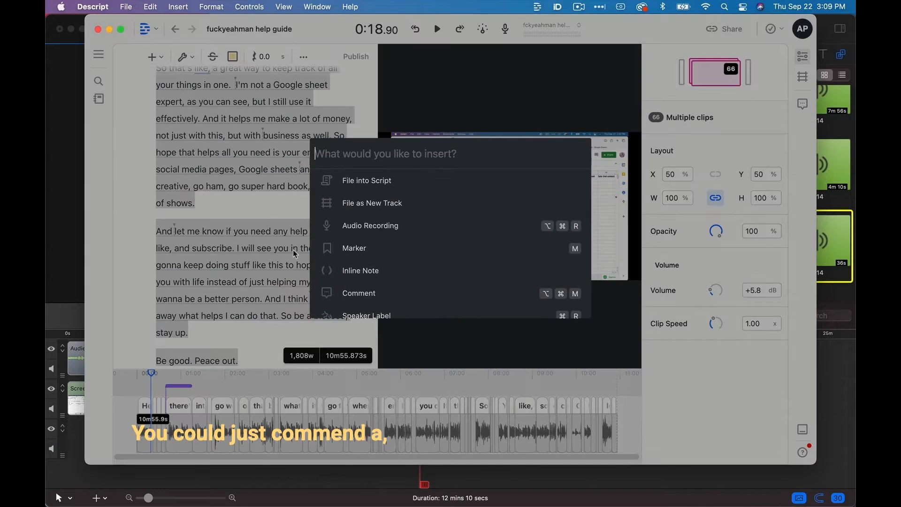
left_click(342, 267)
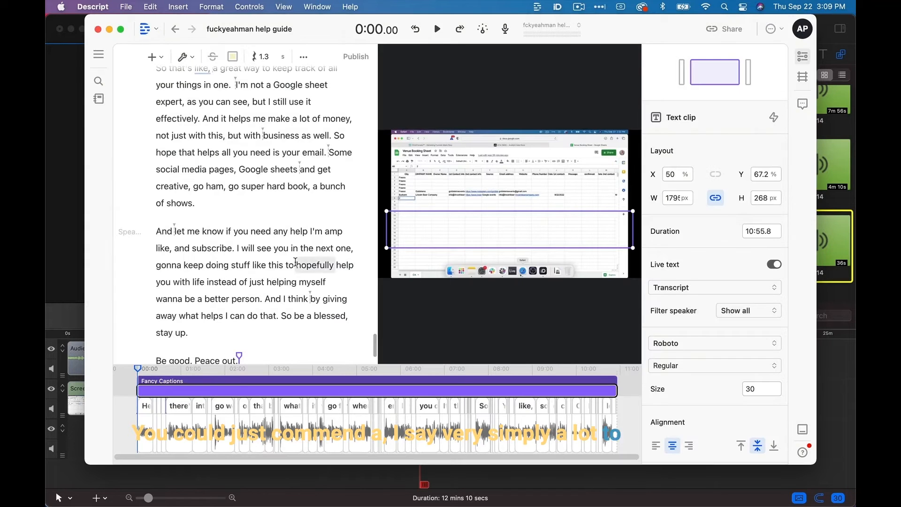
Play the video from about the 4:05 mark to preview the full-length Fancy Captions.
left_click(316, 417)
key("space")
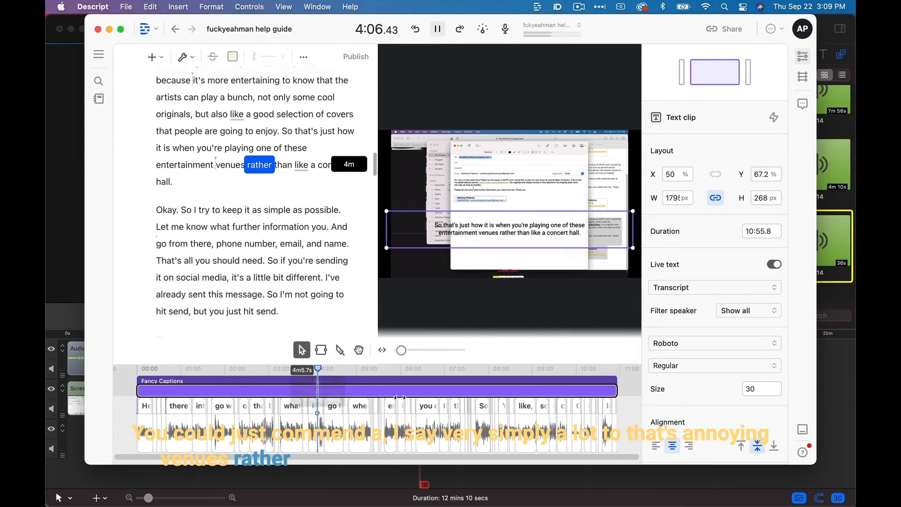
key("space")
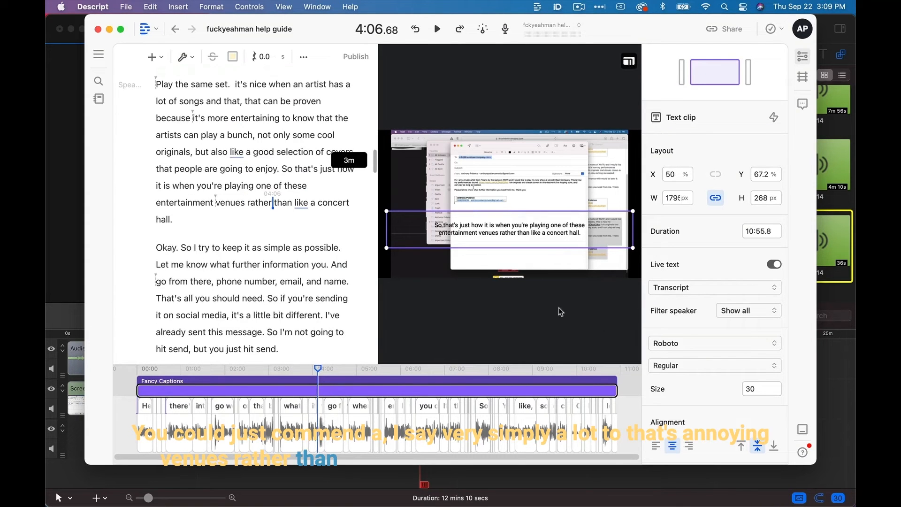
Turn on word-level animation for the full-length Fancy Captions clip and play it from about 4:53 to check the effect.
left_click(351, 371)
scroll(676, 318, "down", 5)
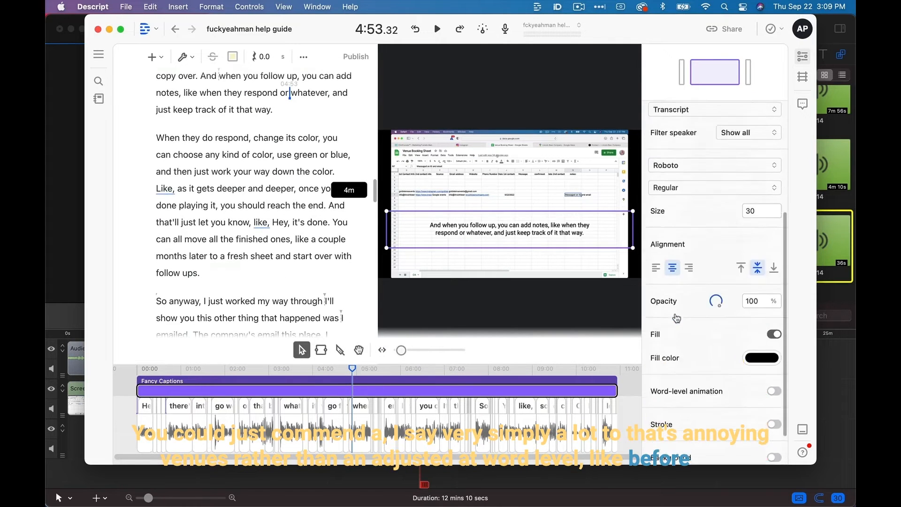
scroll(676, 318, "down", 2)
left_click(774, 349)
key("space")
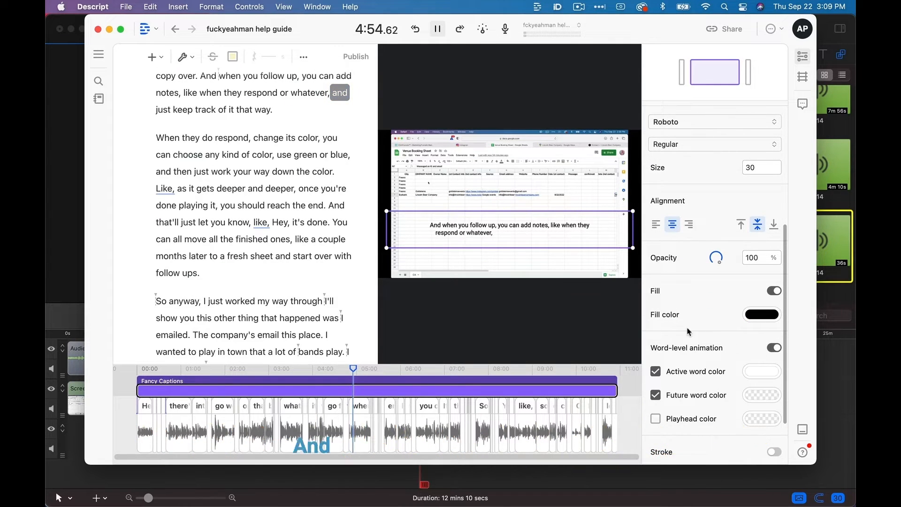
scroll(694, 333, "down", 3)
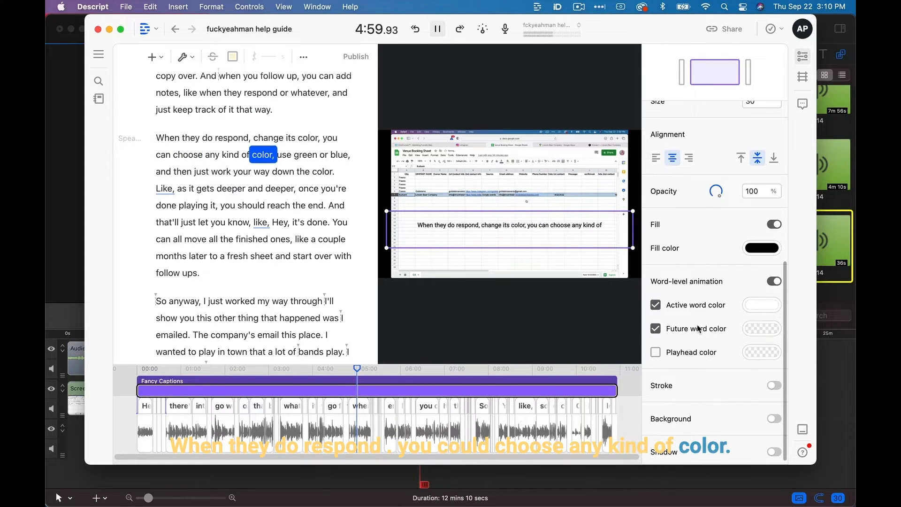
key("space")
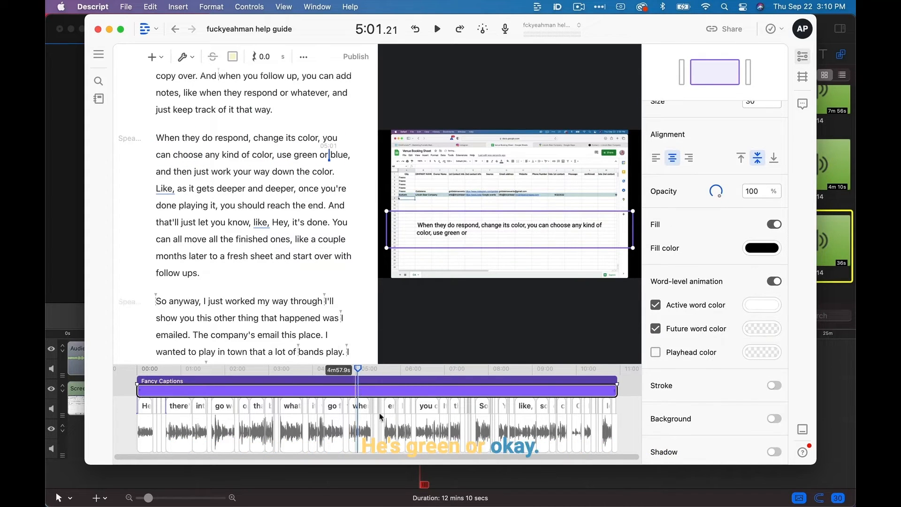
Move the caption text box down to the lower edge of the video frame and slightly reduce its height.
scroll(414, 429, "down", 3)
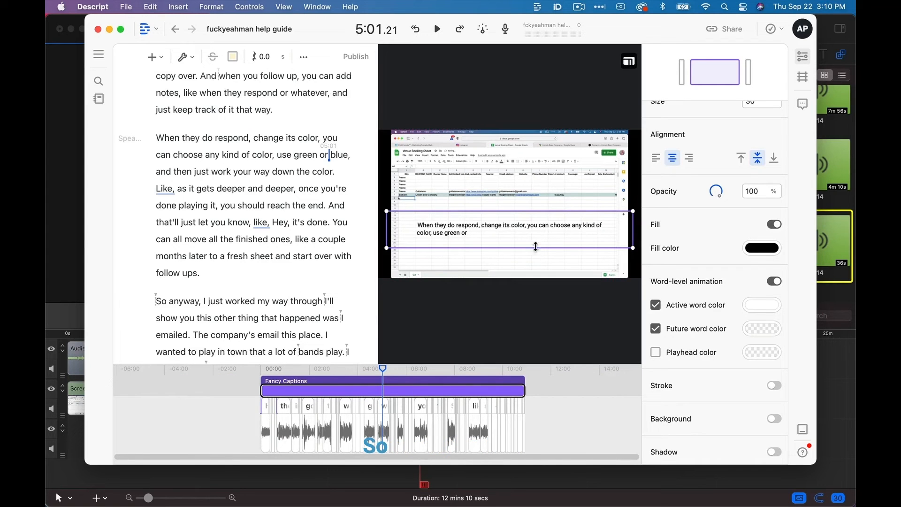
left_click_drag(539, 241, 540, 263)
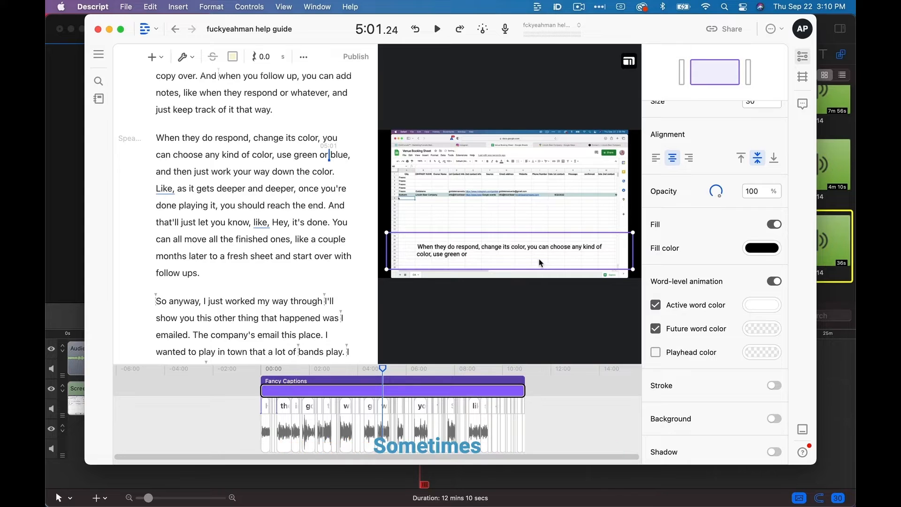
left_click_drag(541, 263, 531, 267)
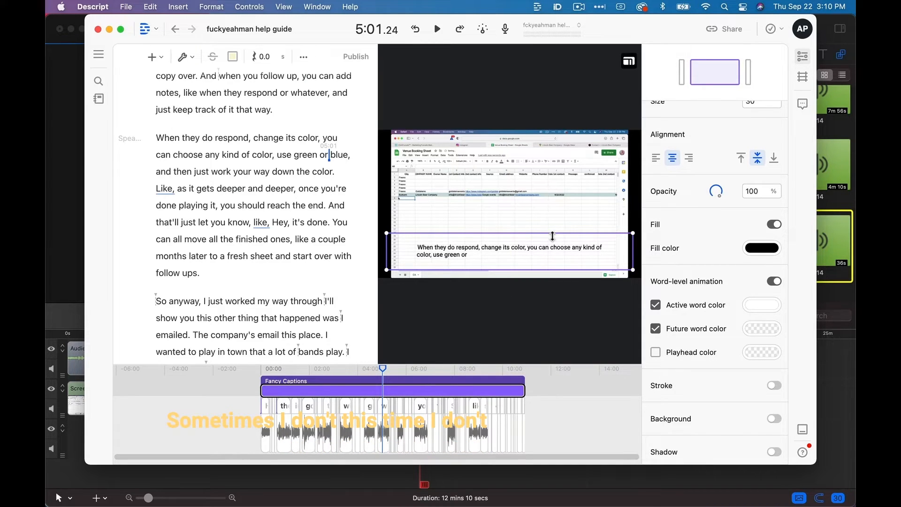
left_click_drag(552, 236, 553, 239)
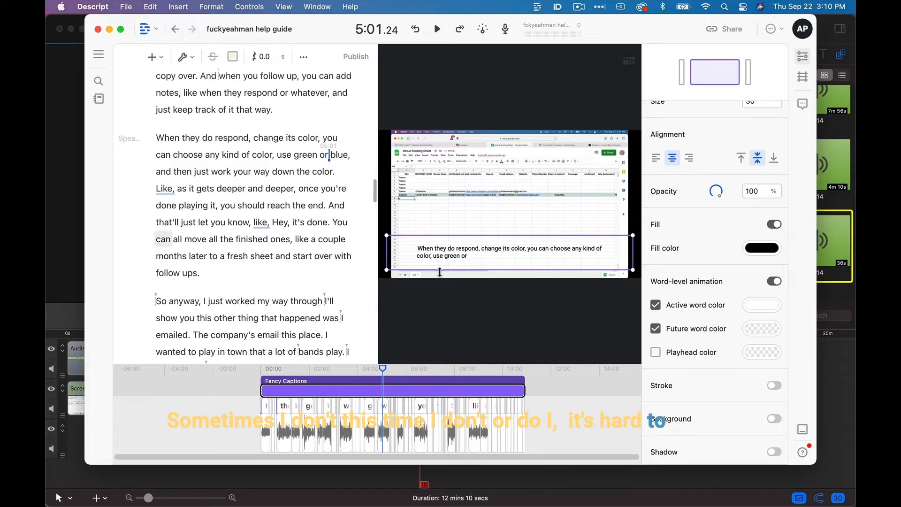
left_click_drag(476, 255, 476, 267)
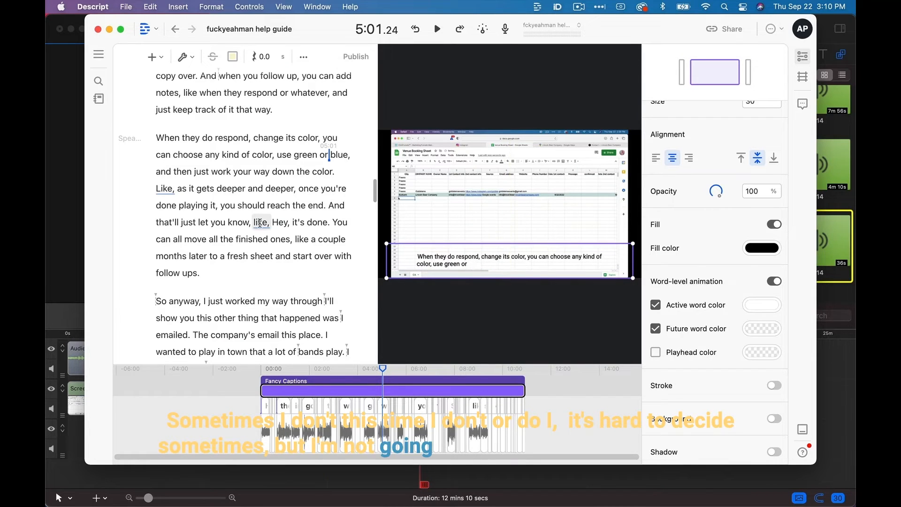
Remove the full-length Fancy Captions clip and briefly play the video from about 7:07.
scroll(260, 223, "down", 10)
scroll(260, 223, "down", 15)
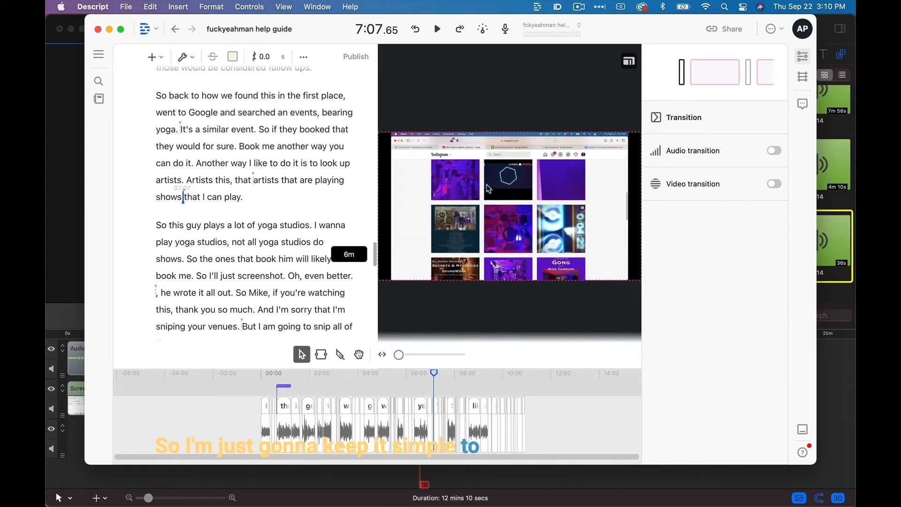
key("space")
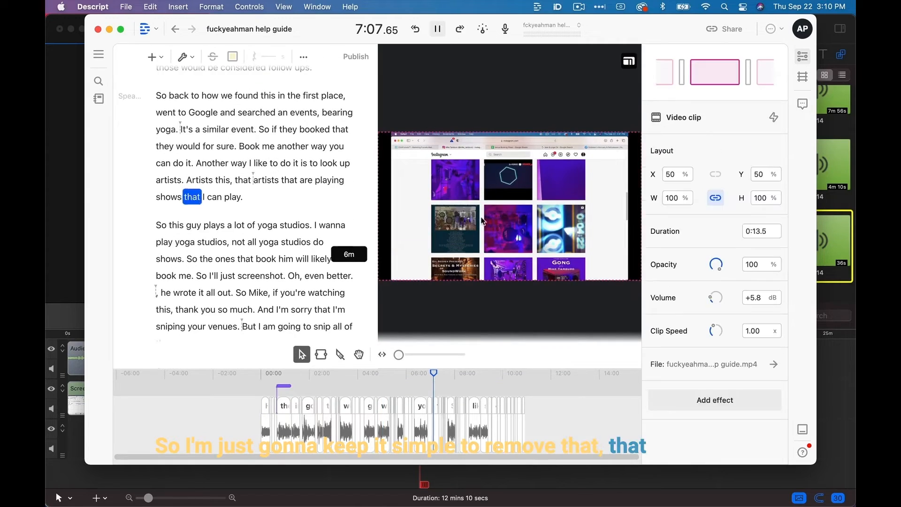
key("space")
scroll(240, 204, "up", 15)
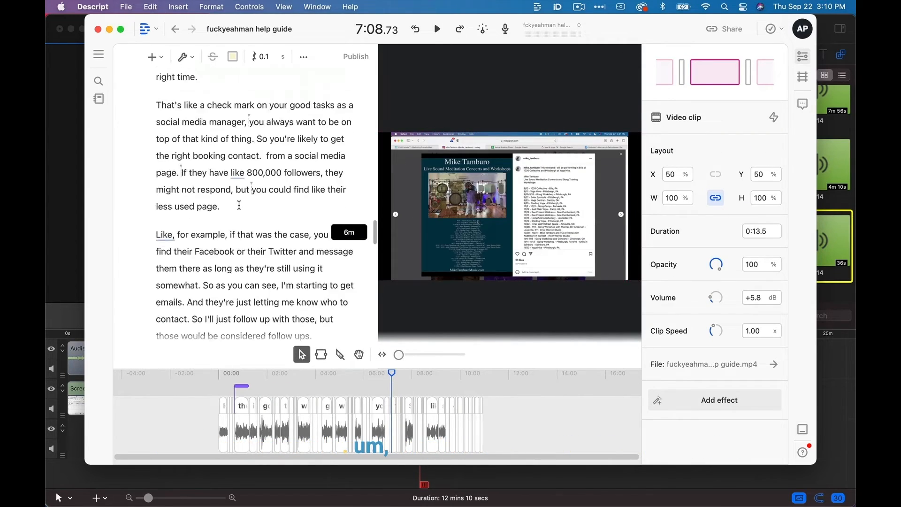
scroll(239, 205, "up", 15)
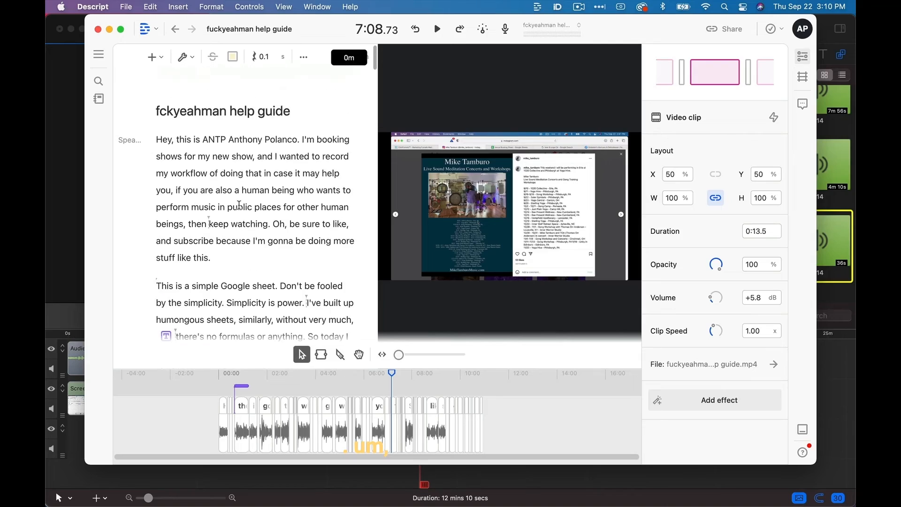
scroll(239, 205, "down", 20)
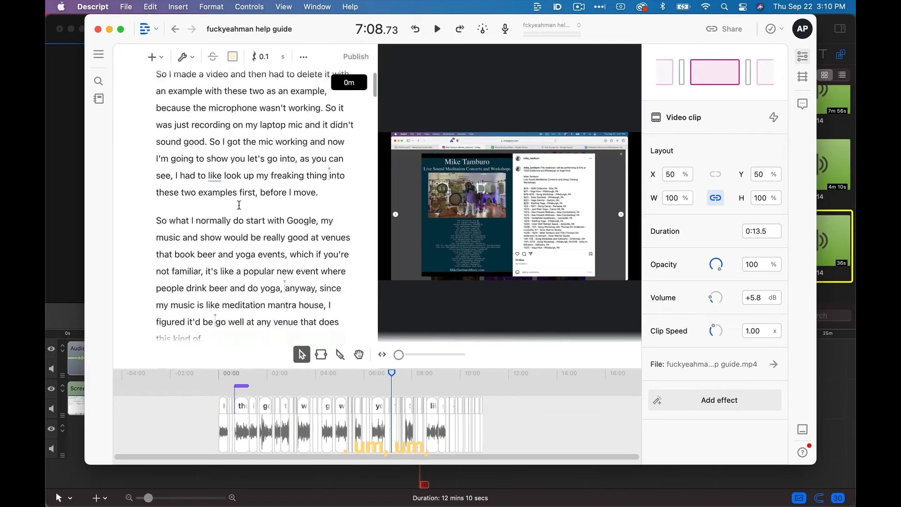
left_click(160, 58)
scroll(392, 229, "down", 5)
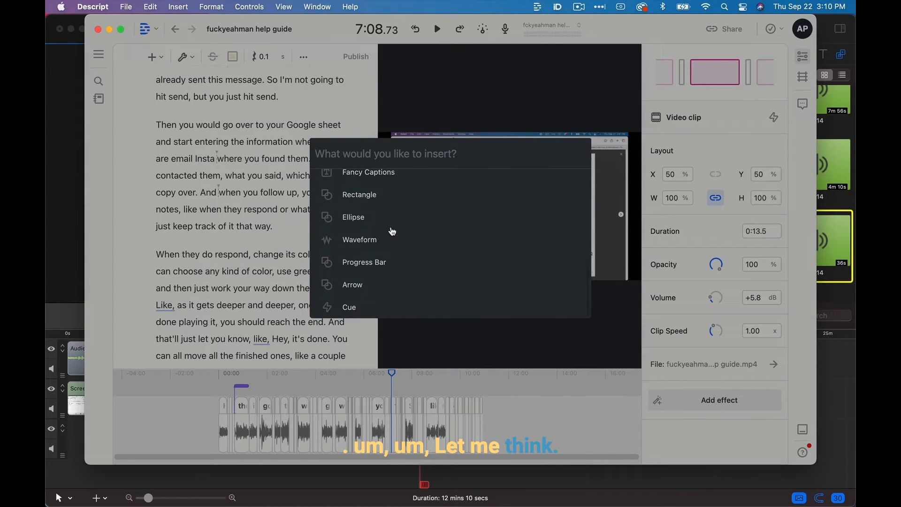
scroll(416, 256, "up", 2)
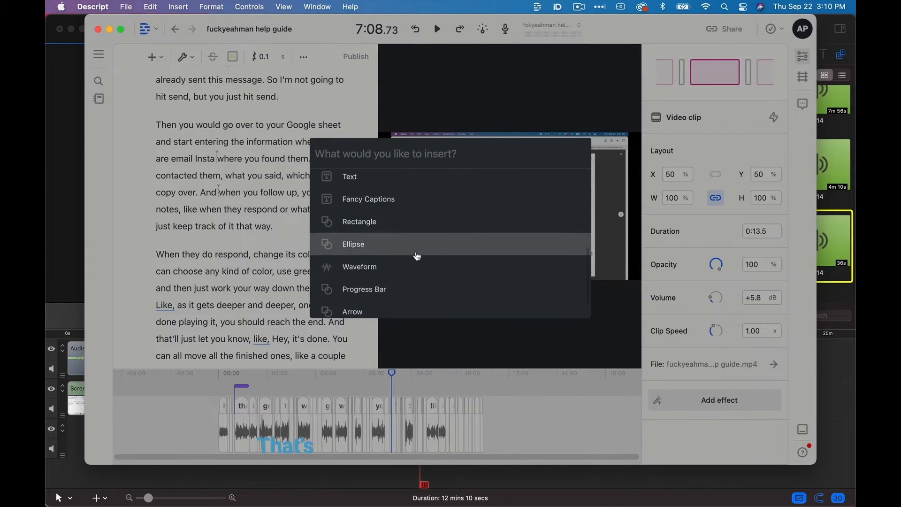
scroll(417, 256, "up", 1)
left_click(256, 218)
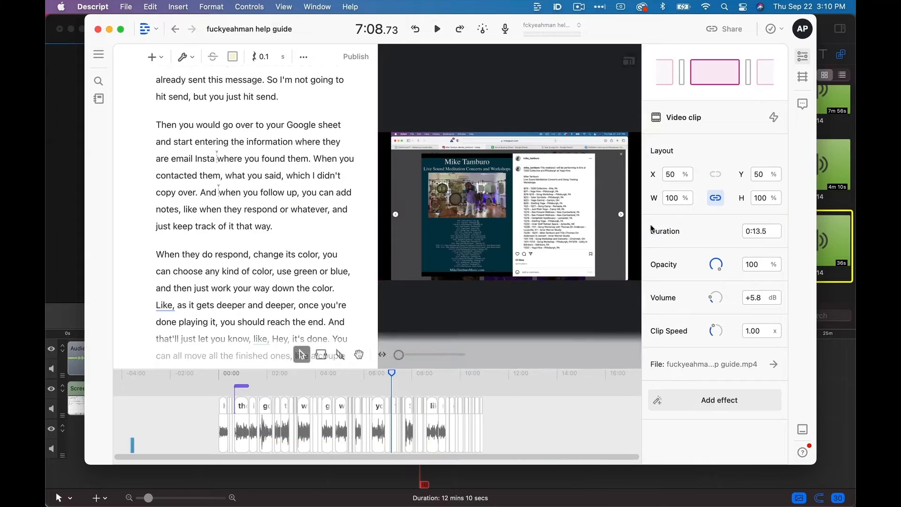
Insert a title text clip at the very start of the composition and select its text for editing.
left_click(197, 390)
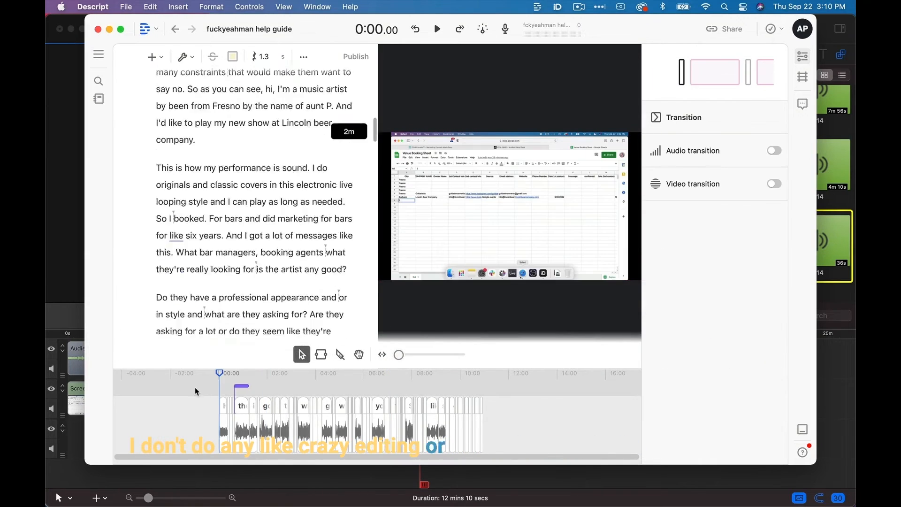
left_click(157, 57)
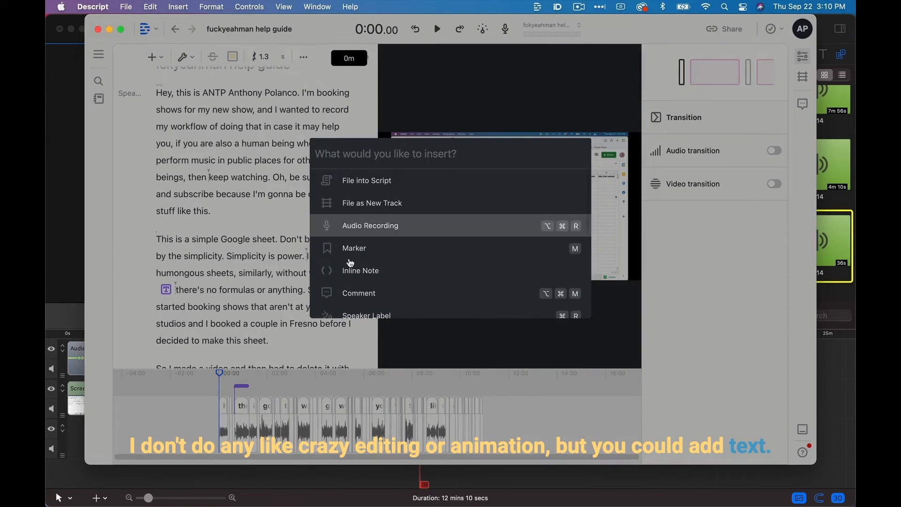
scroll(345, 265, "down", 4)
left_click(342, 272)
left_click(562, 241)
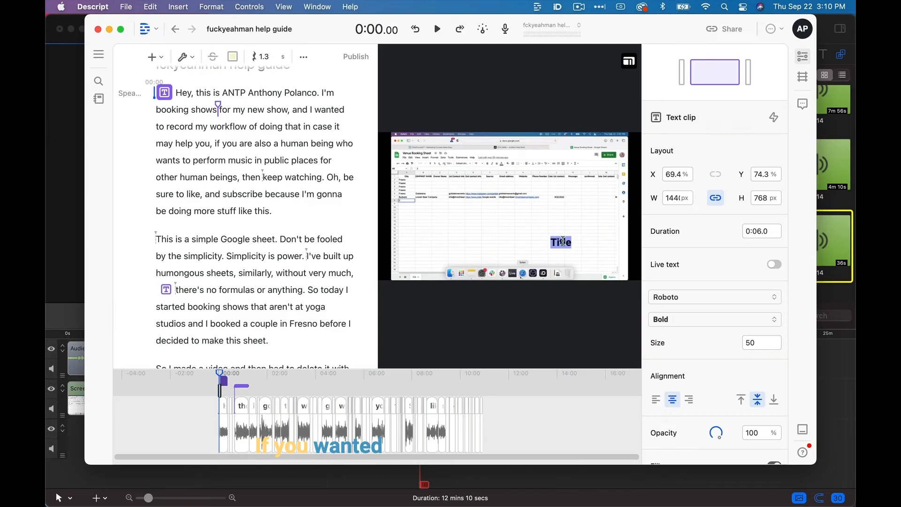
left_click(563, 242)
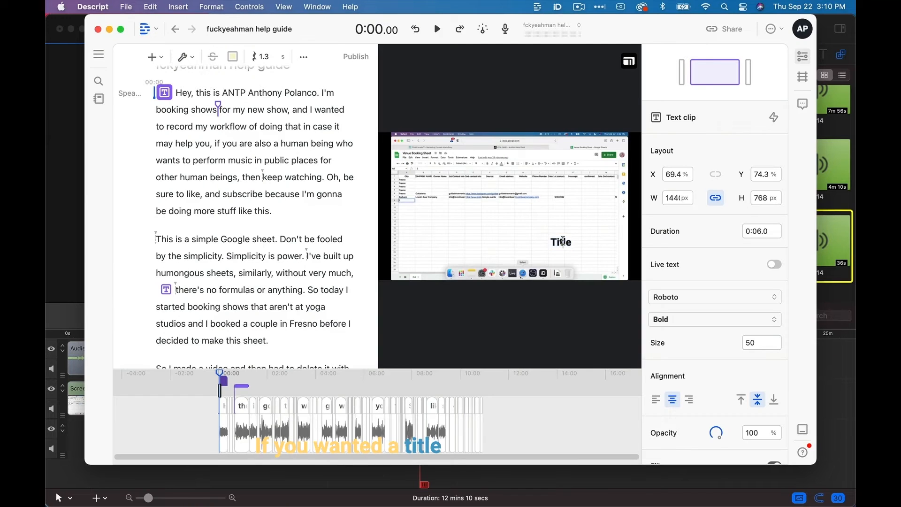
Apply the Kitchen Sink animation with a 1-second transition to the title and play it from the start.
scroll(693, 252, "down", 4)
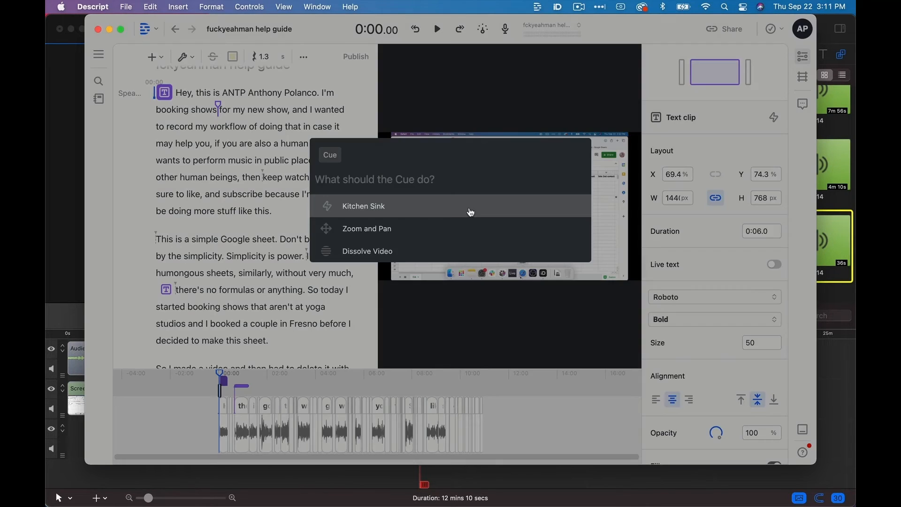
left_click(469, 207)
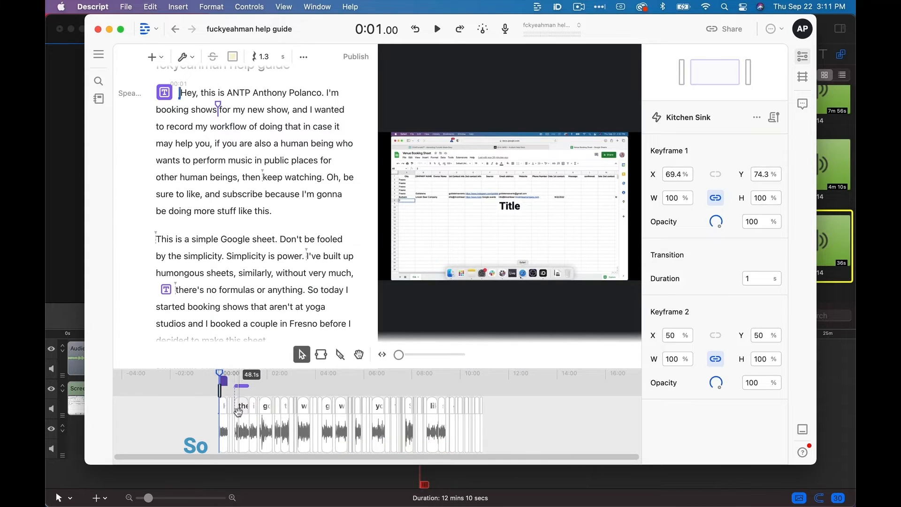
scroll(238, 411, "up", 10)
scroll(238, 411, "left", 5)
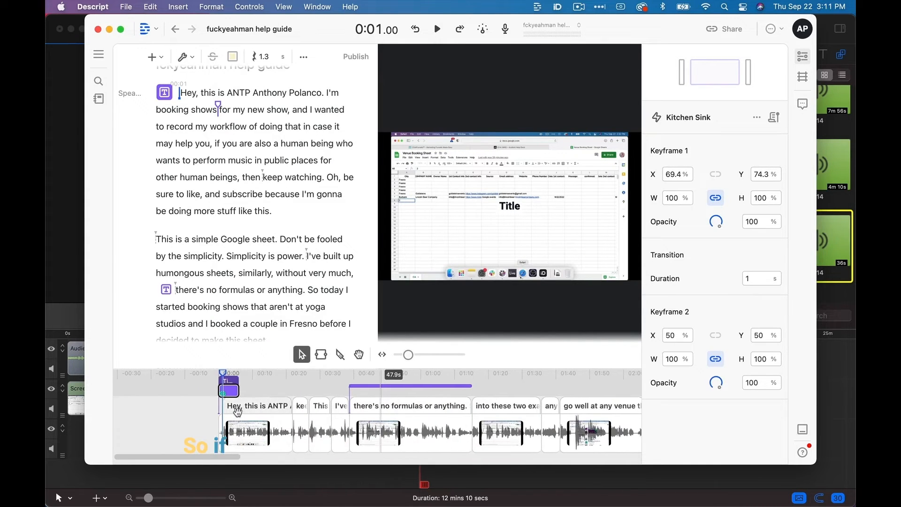
left_click(219, 374)
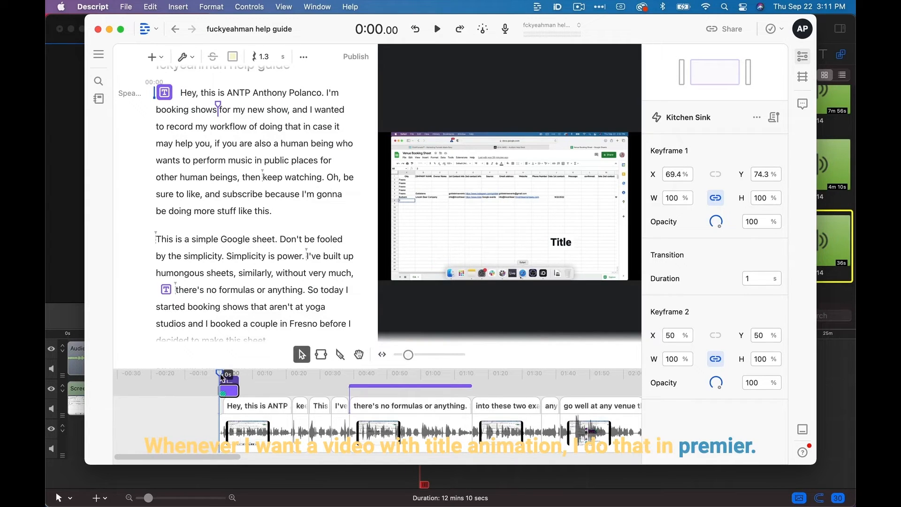
left_click(439, 29)
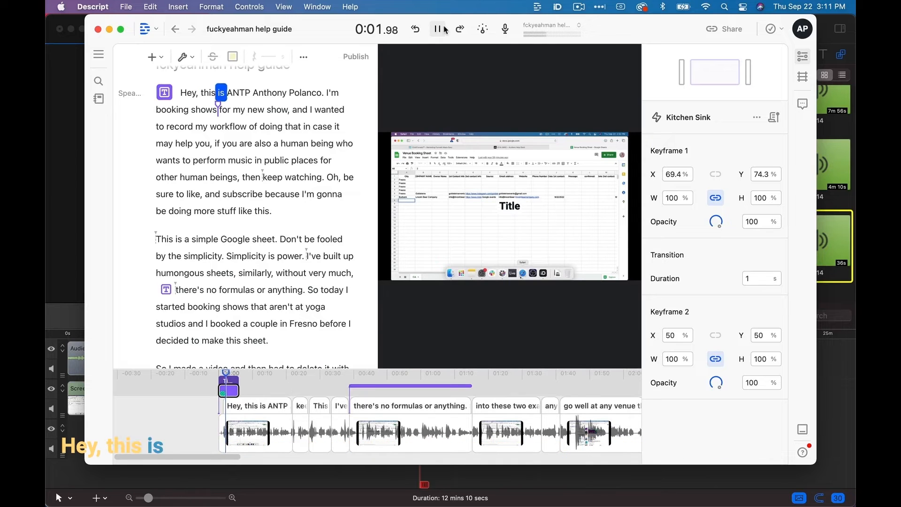
Delete the title clip at the start and the short Fancy Captions clip that begins at "there's no formulas".
left_click(234, 390)
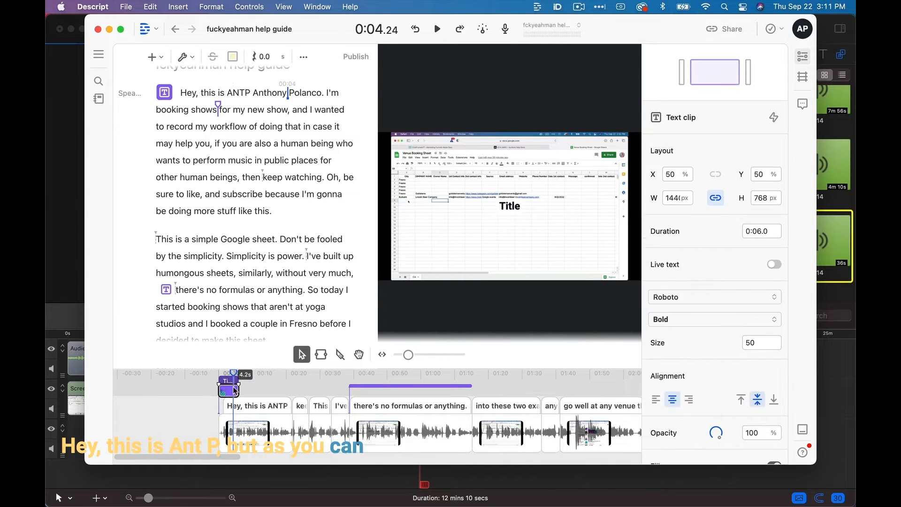
key("Delete")
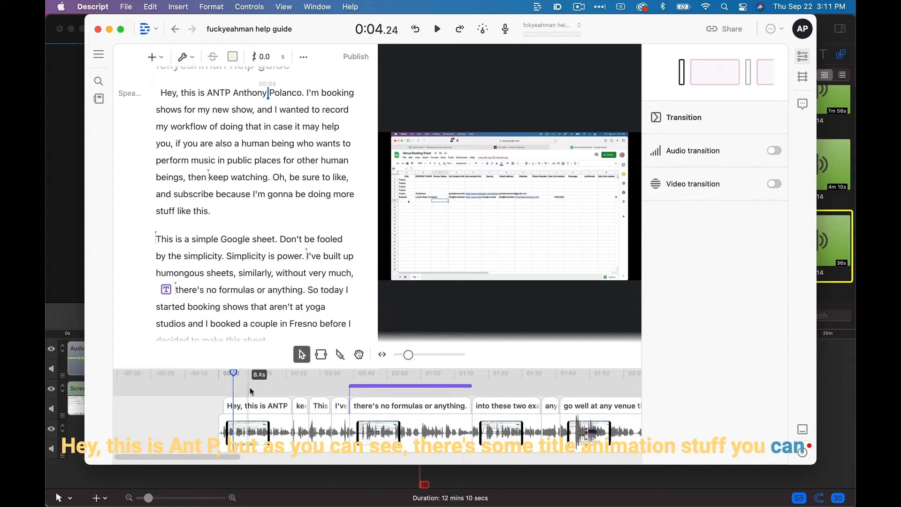
left_click(375, 387)
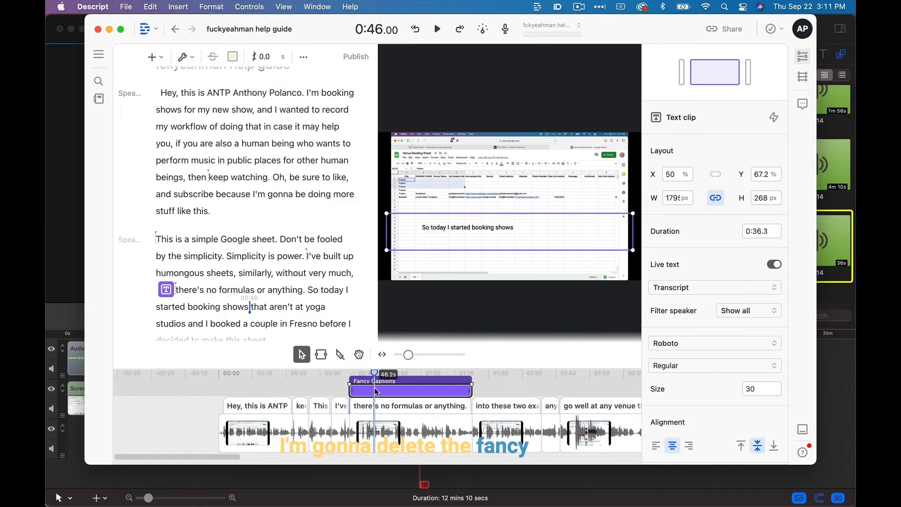
key("Delete")
scroll(374, 389, "down", 5)
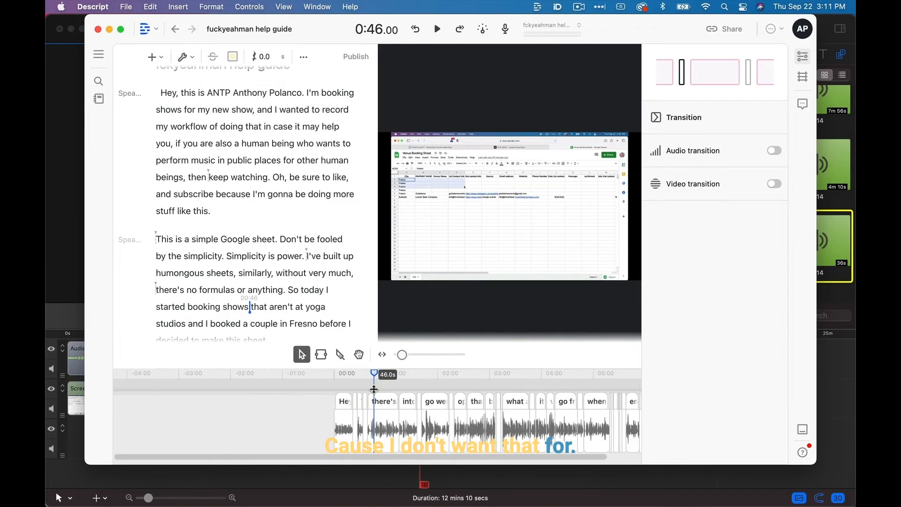
Open the video export settings for the current composition, set the audio sample rate to 48000 and review the remaining options.
scroll(374, 389, "down", 2)
key("super+e")
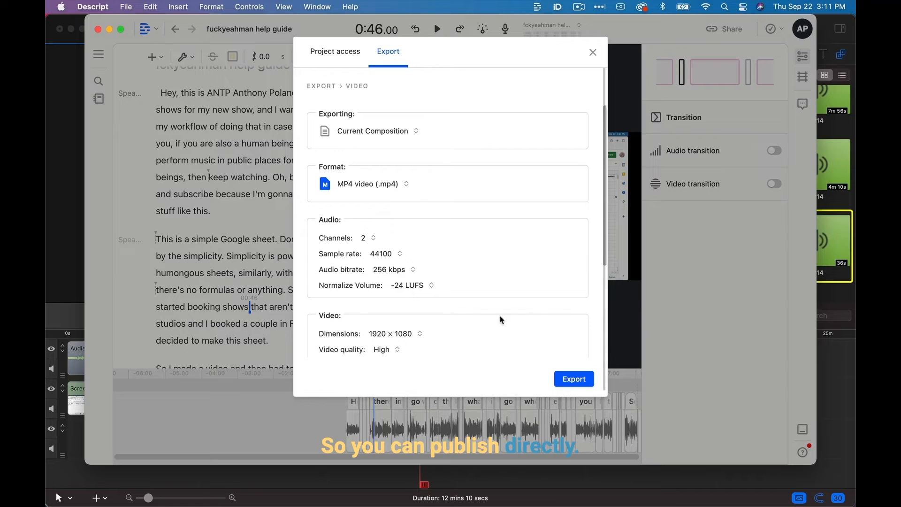
left_click(384, 255)
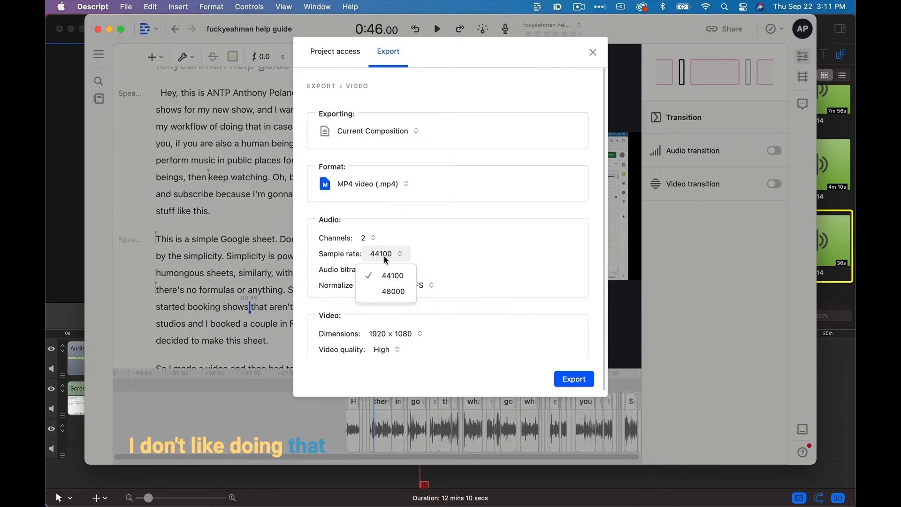
left_click(401, 292)
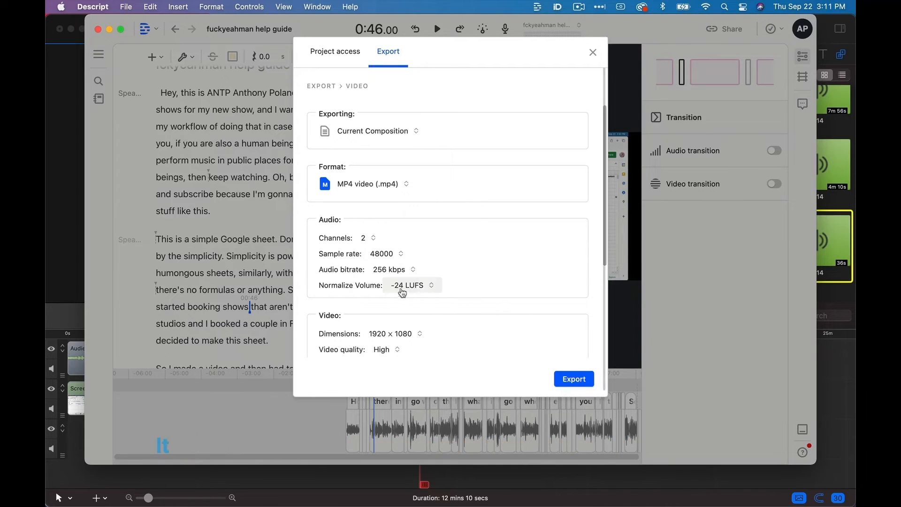
scroll(428, 331, "down", 4)
scroll(432, 333, "down", 2)
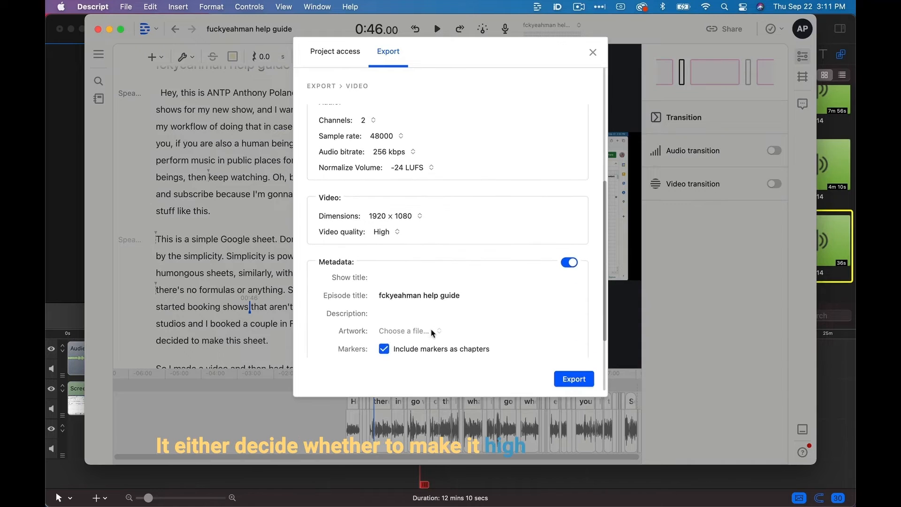
Export the video as an MP4 to the Documents folder with a file name starting with "how".
left_click(573, 379)
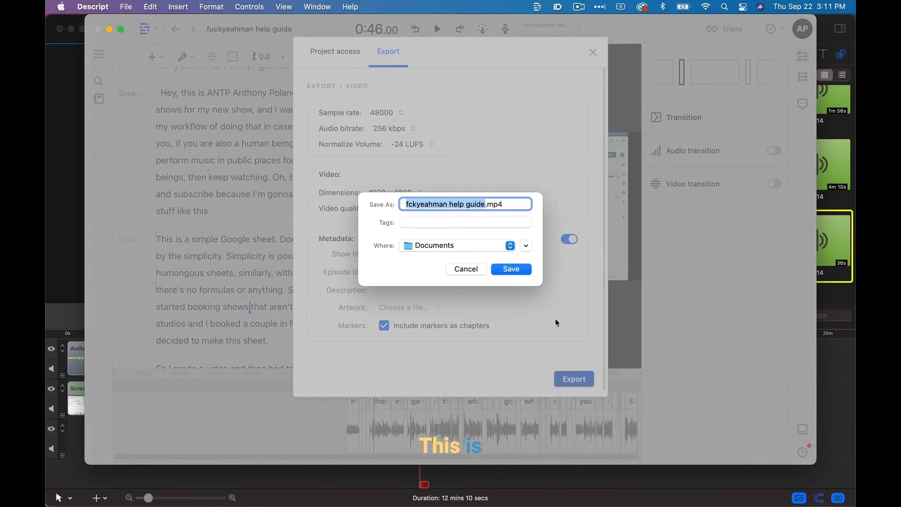
type("how")
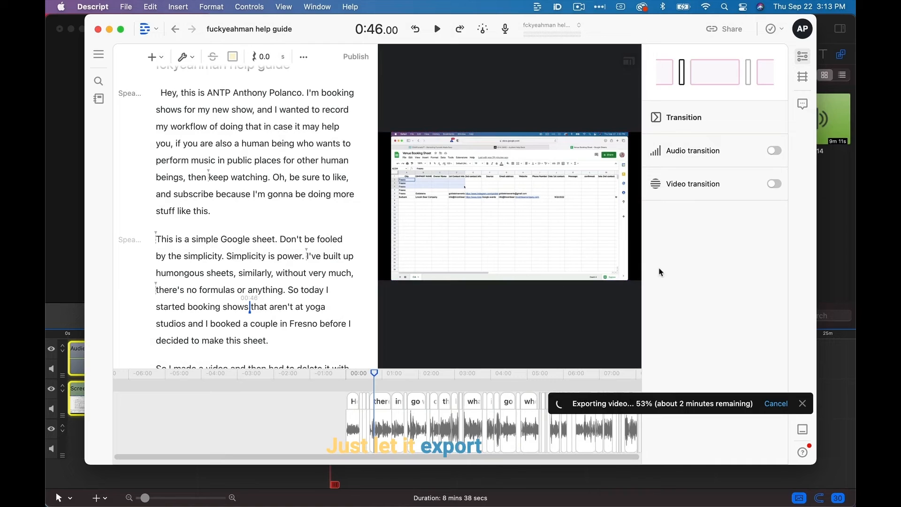
mouse_move(274, 484)
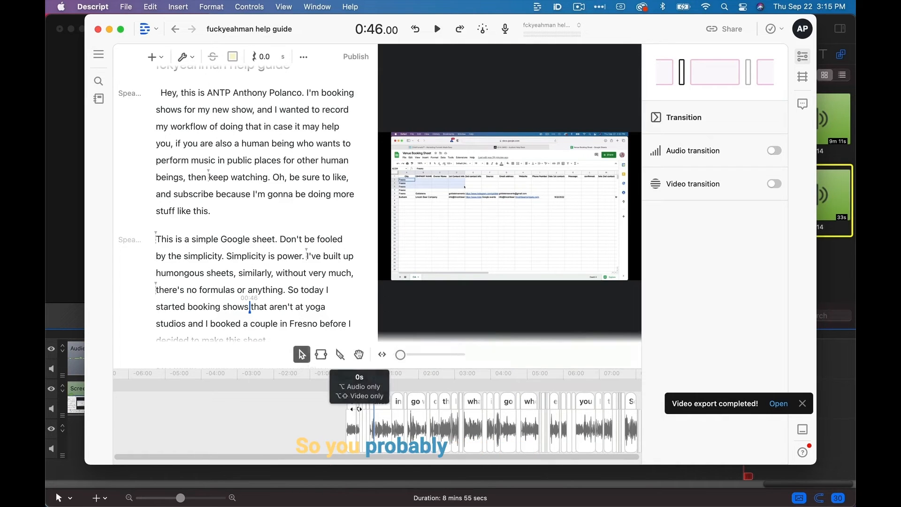
left_click(293, 429)
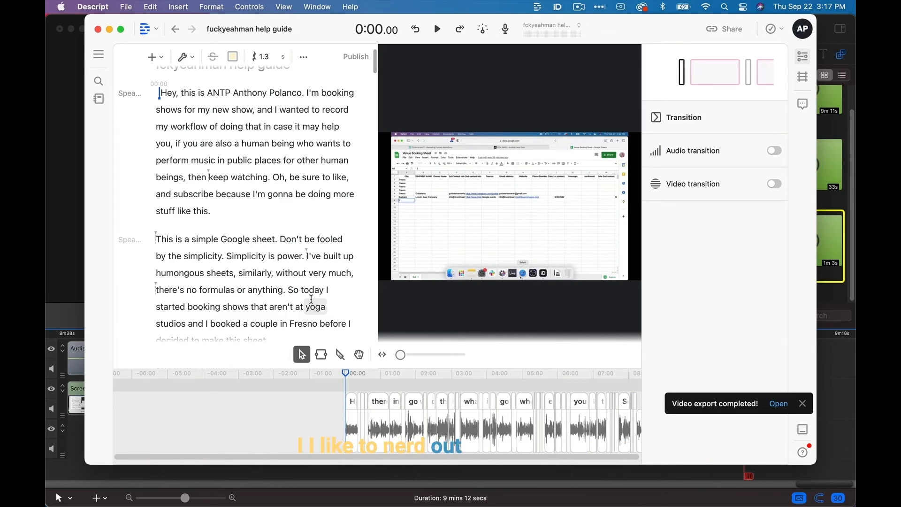
scroll(385, 416, "right", 5)
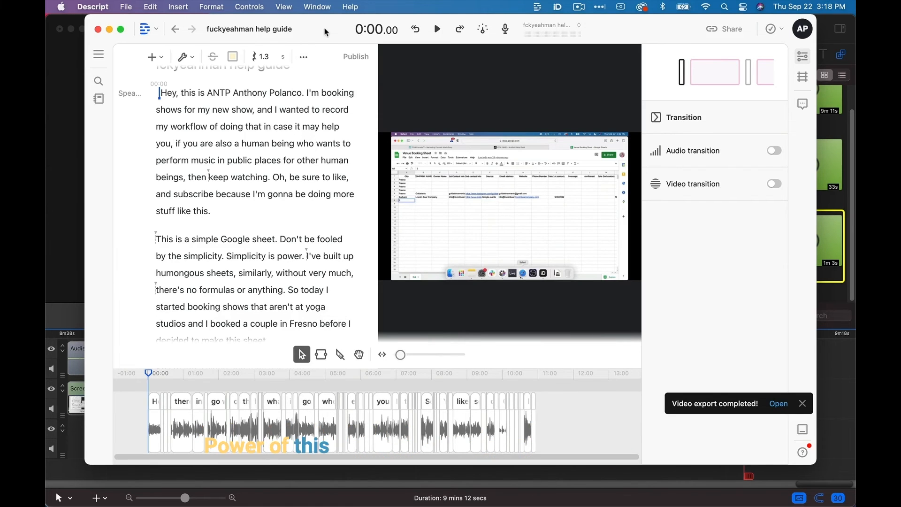
left_click_drag(326, 32, 317, 30)
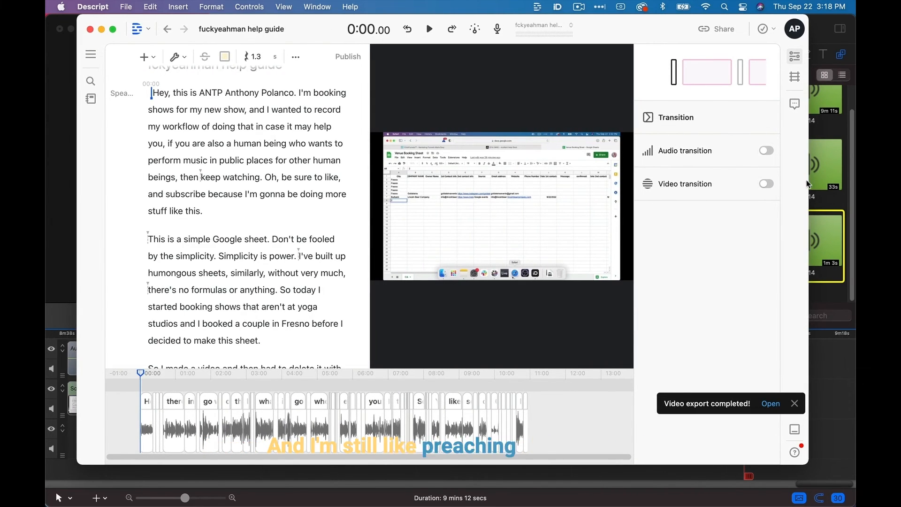
left_click_drag(807, 180, 815, 180)
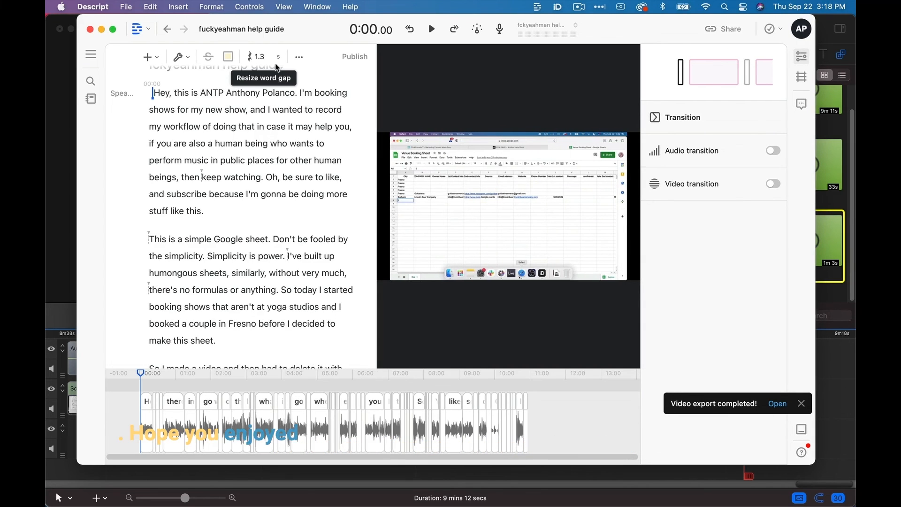